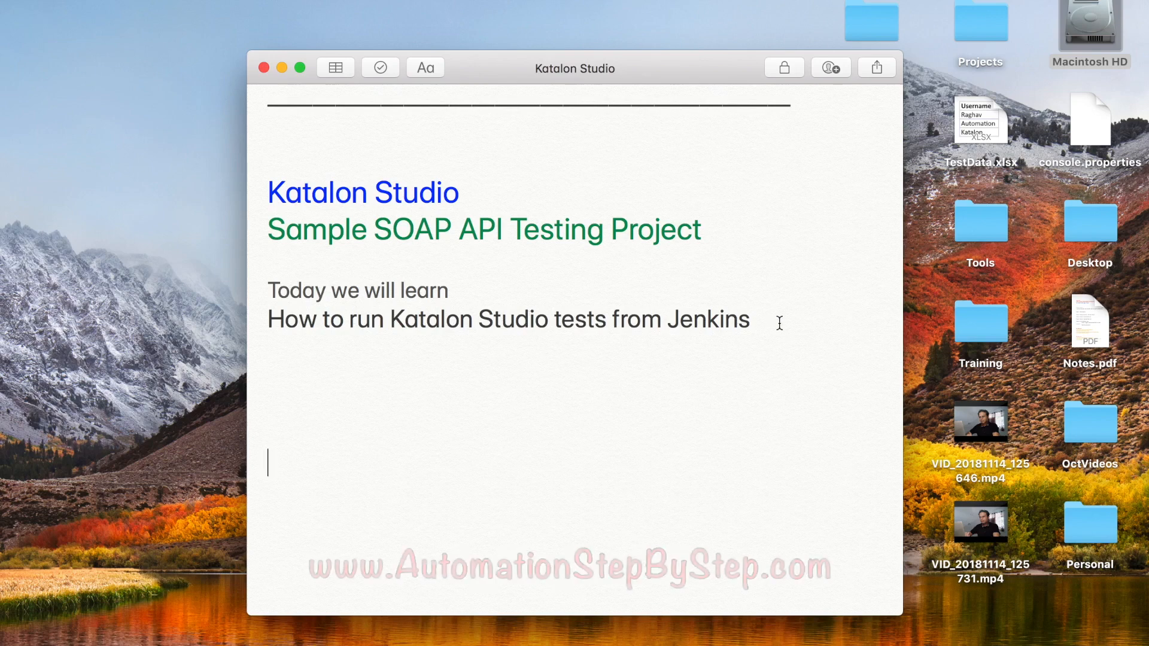
left_click(650, 324)
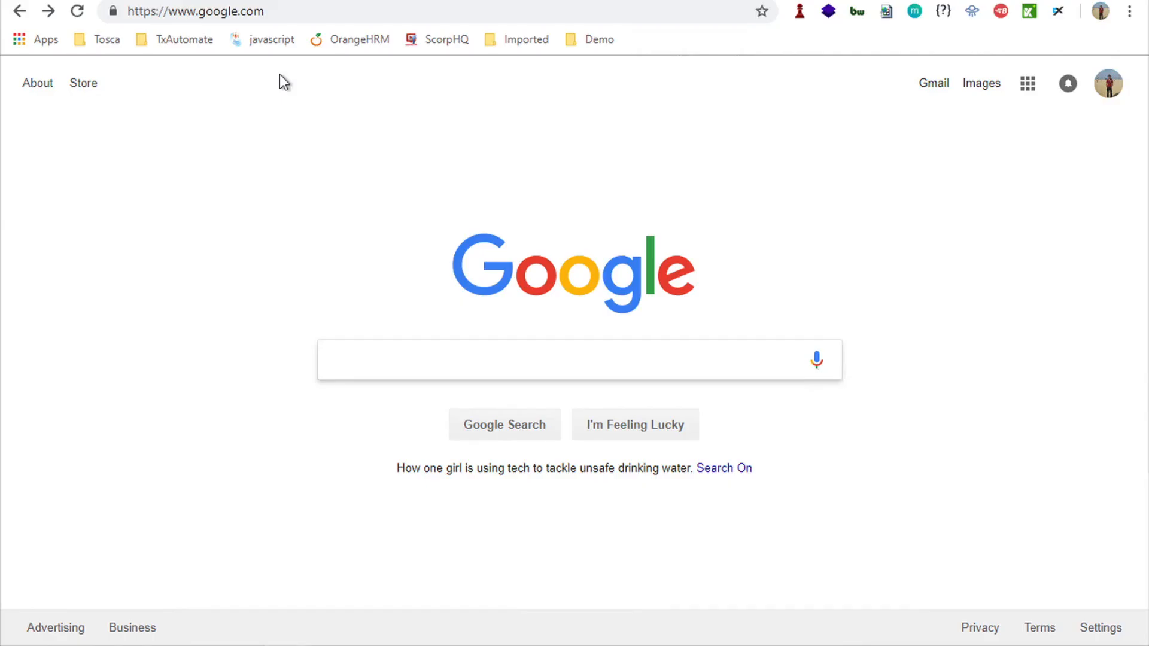
Search Google for "download jenkins" and open the Jenkins download page.
type("dow")
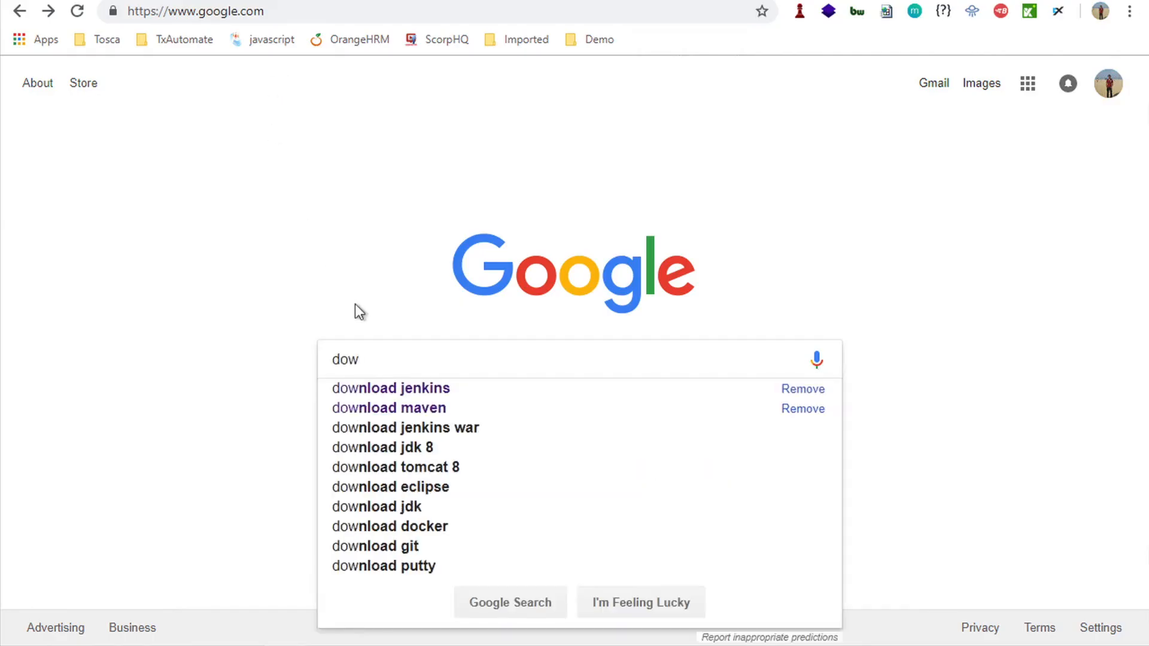
key("Down")
key("Return")
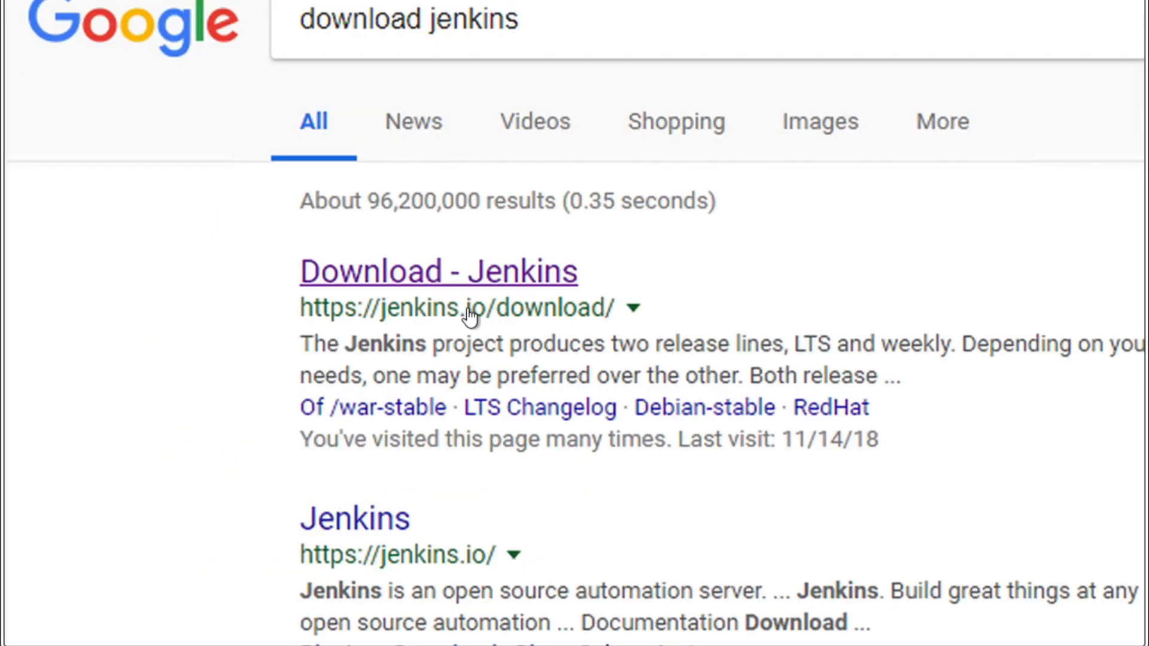
left_click(428, 274)
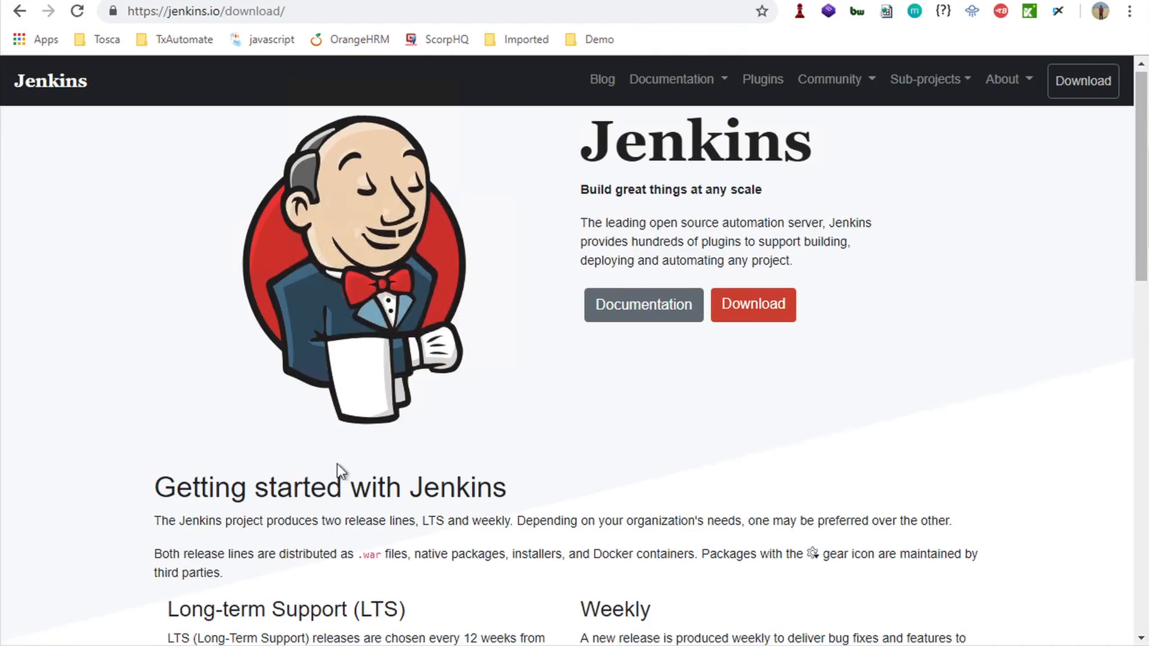
Start downloading the Long-term Support Generic Java package (.war) and cancel the download.
scroll(337, 464, "down", 6)
scroll(336, 465, "down", 6)
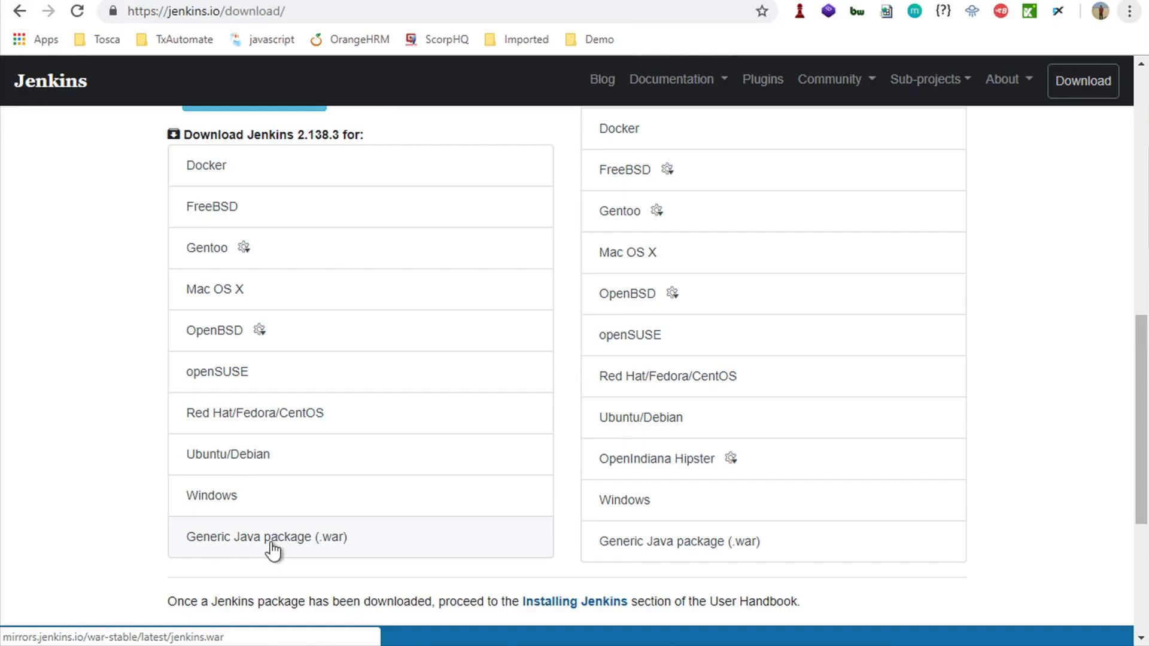
left_click(272, 550)
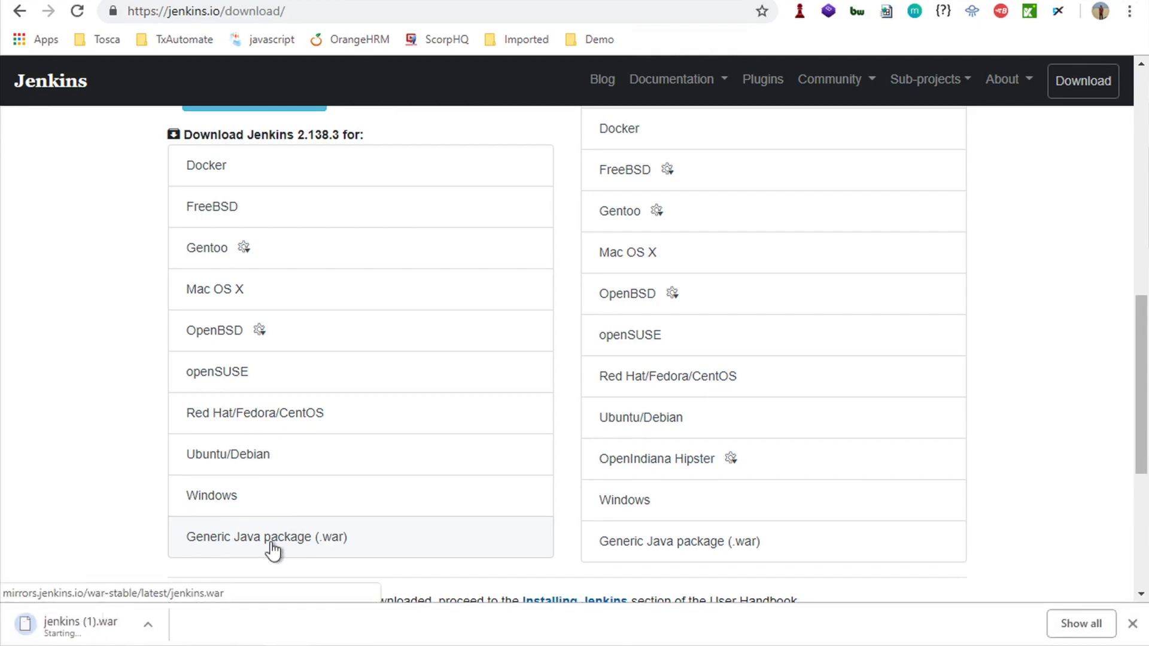
left_click(186, 627)
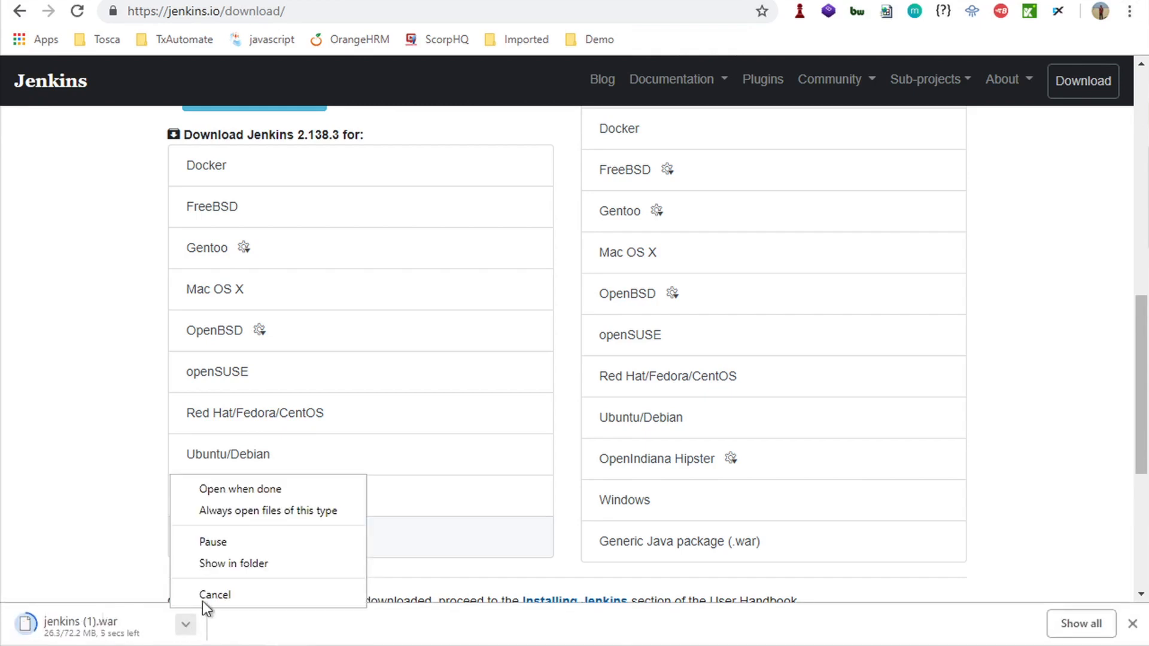
left_click(205, 601)
Dismiss the browser's download bar and select the existing jenkins.war in the Downloads folder.
left_click(201, 645)
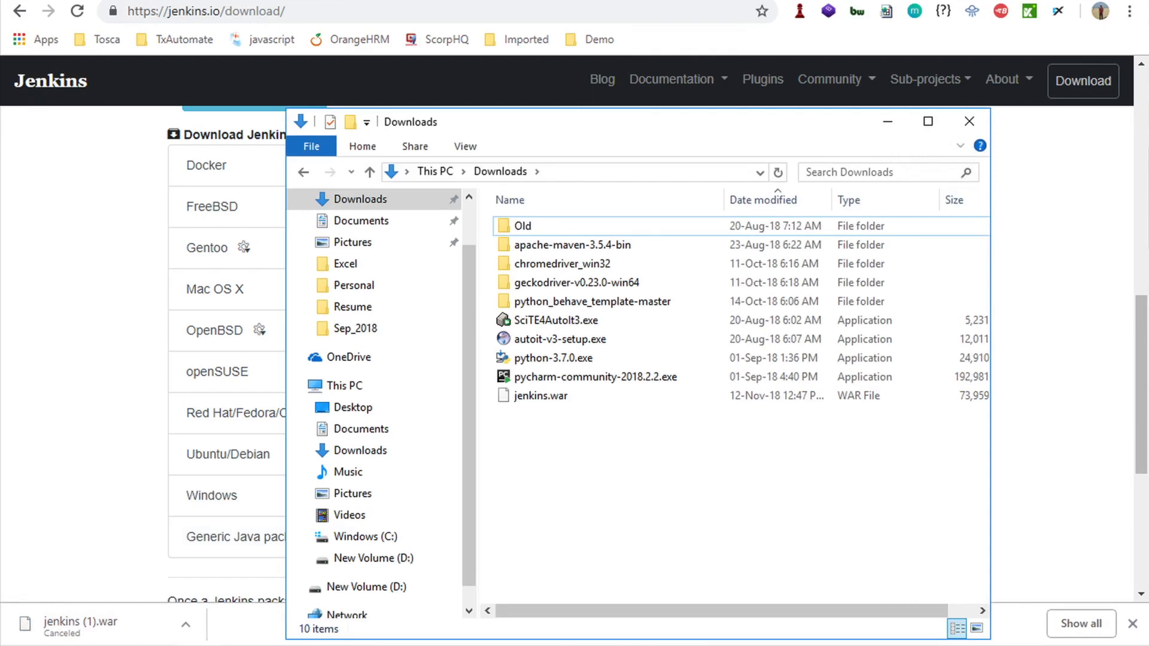
left_click(541, 398)
left_click(1133, 624)
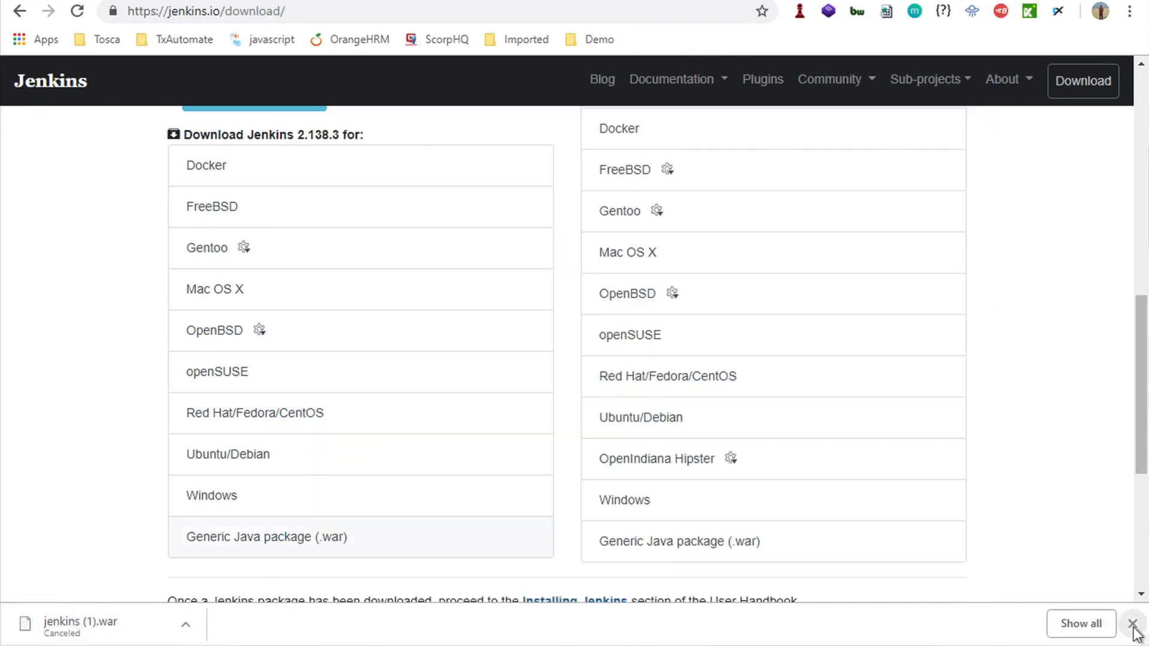
left_click(200, 645)
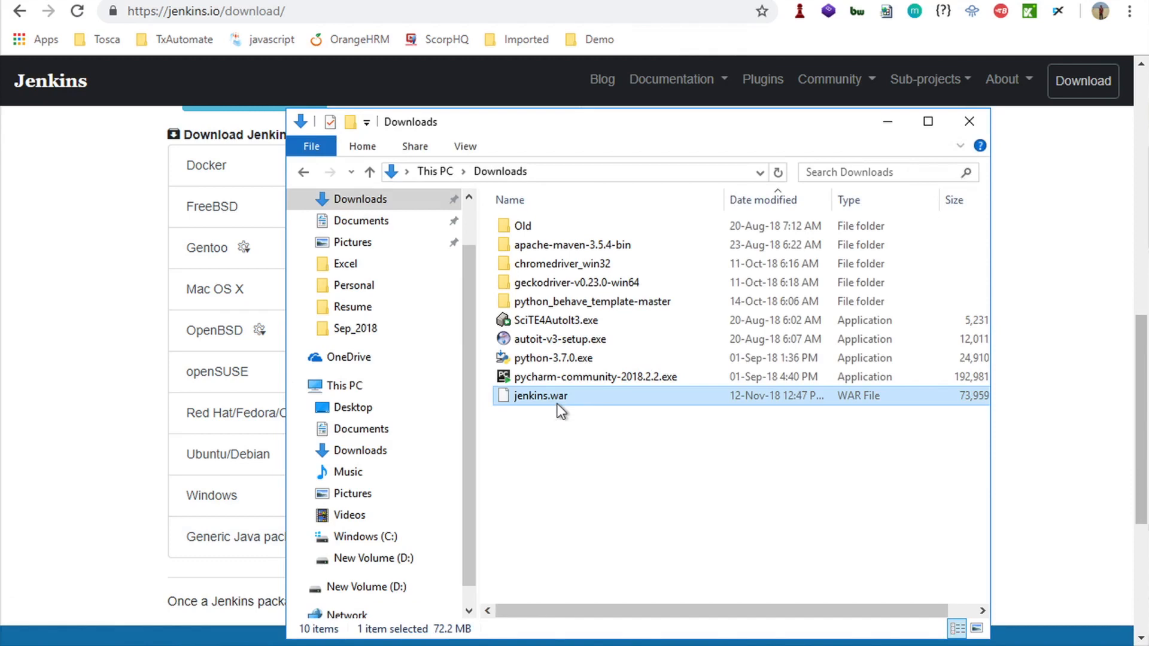
Open Command Prompt as administrator.
key("super")
type("cmd")
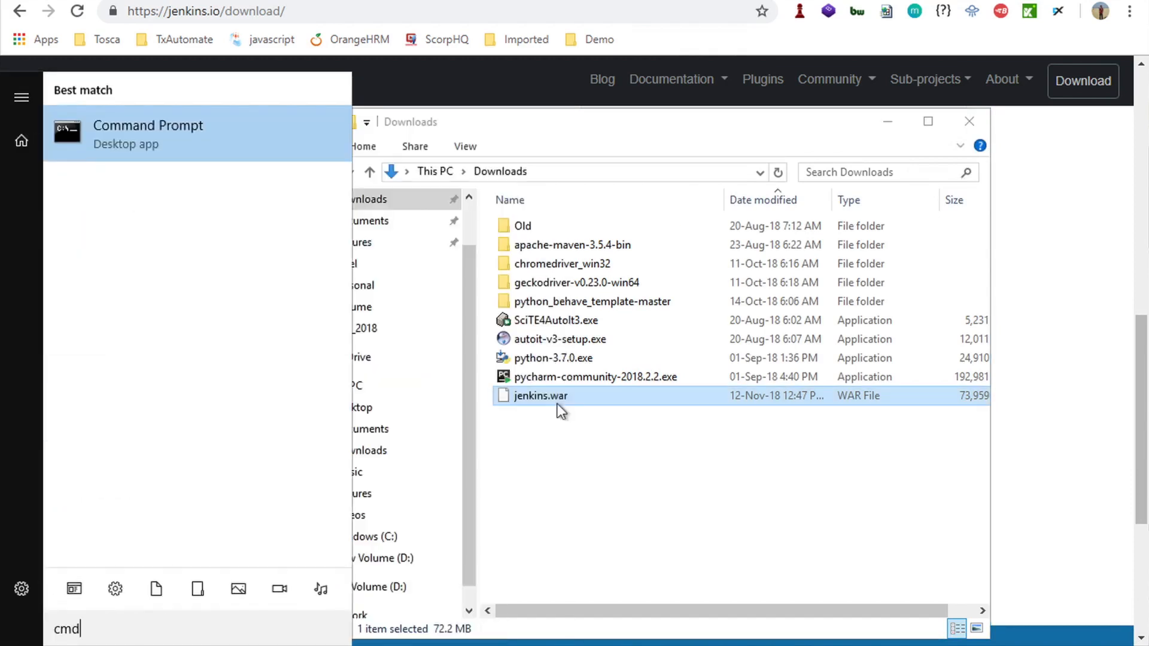
right_click(203, 142)
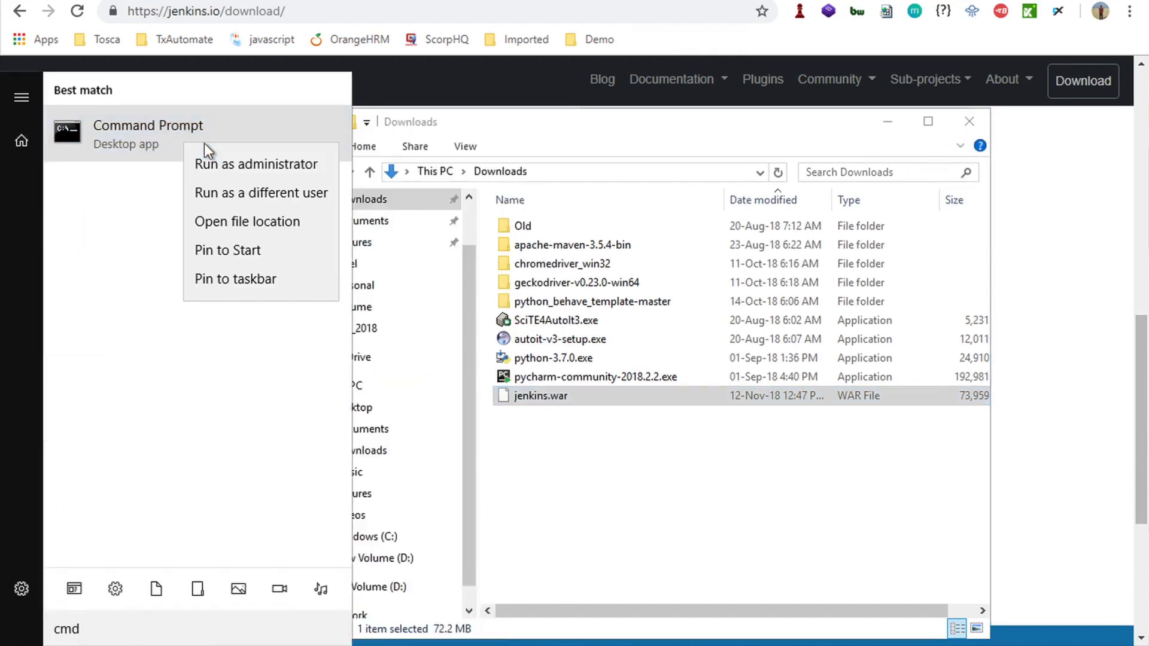
left_click(231, 167)
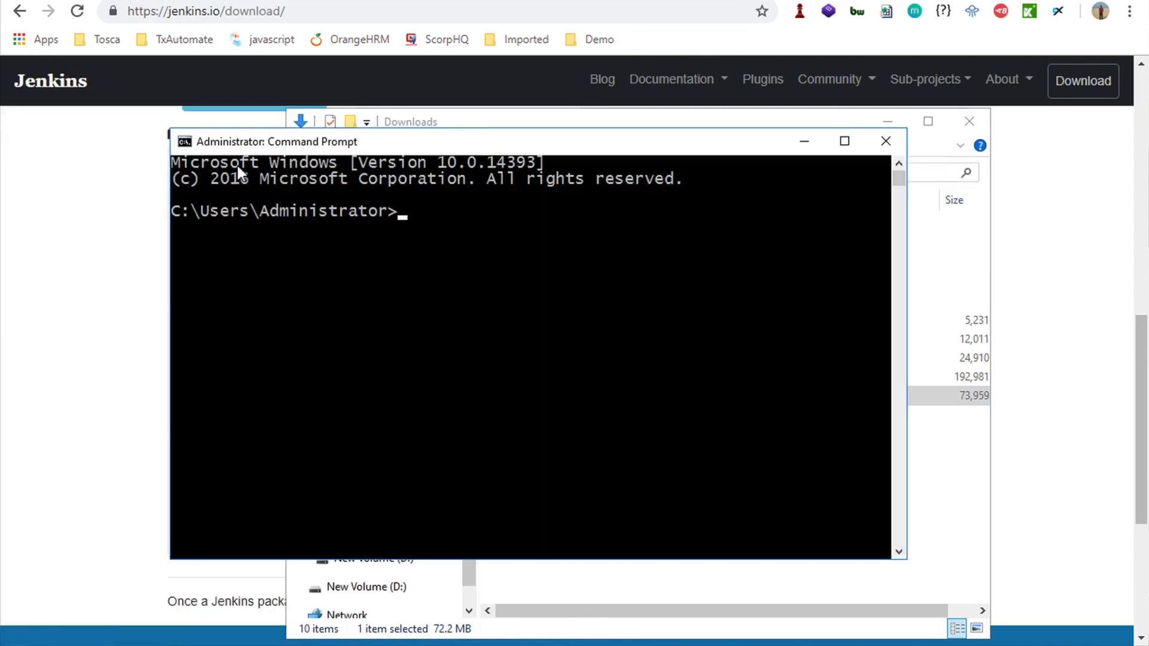
Change the Command Prompt's working directory to the Downloads folder with cd Downloads.
left_click(942, 220)
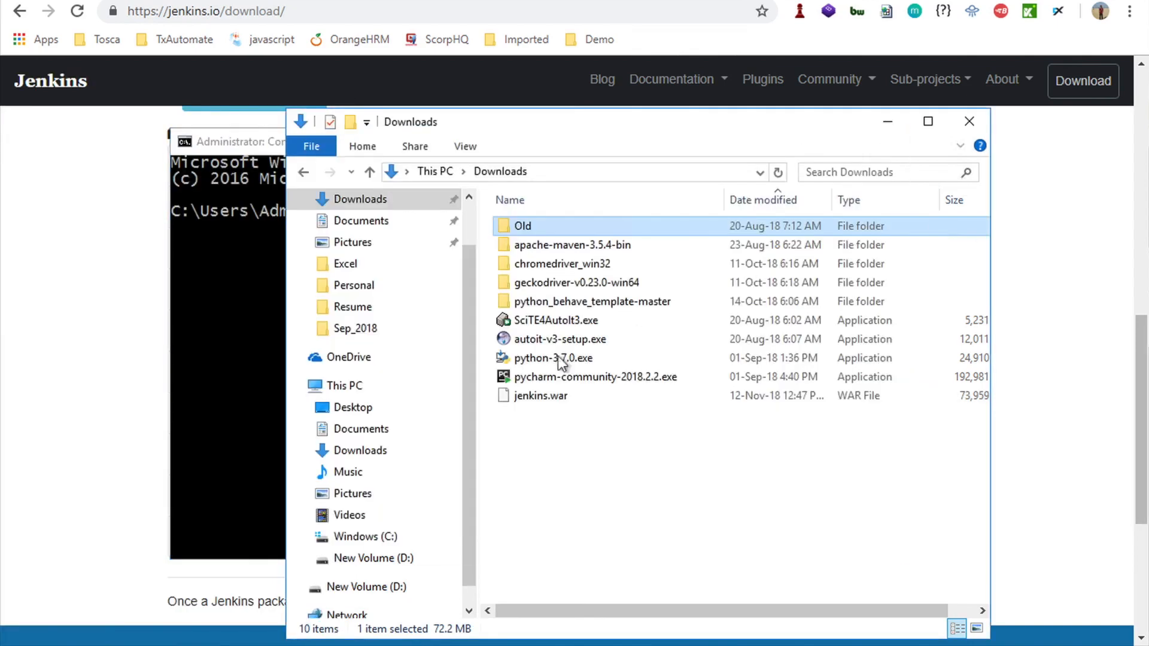
left_click(551, 173)
left_click(168, 309)
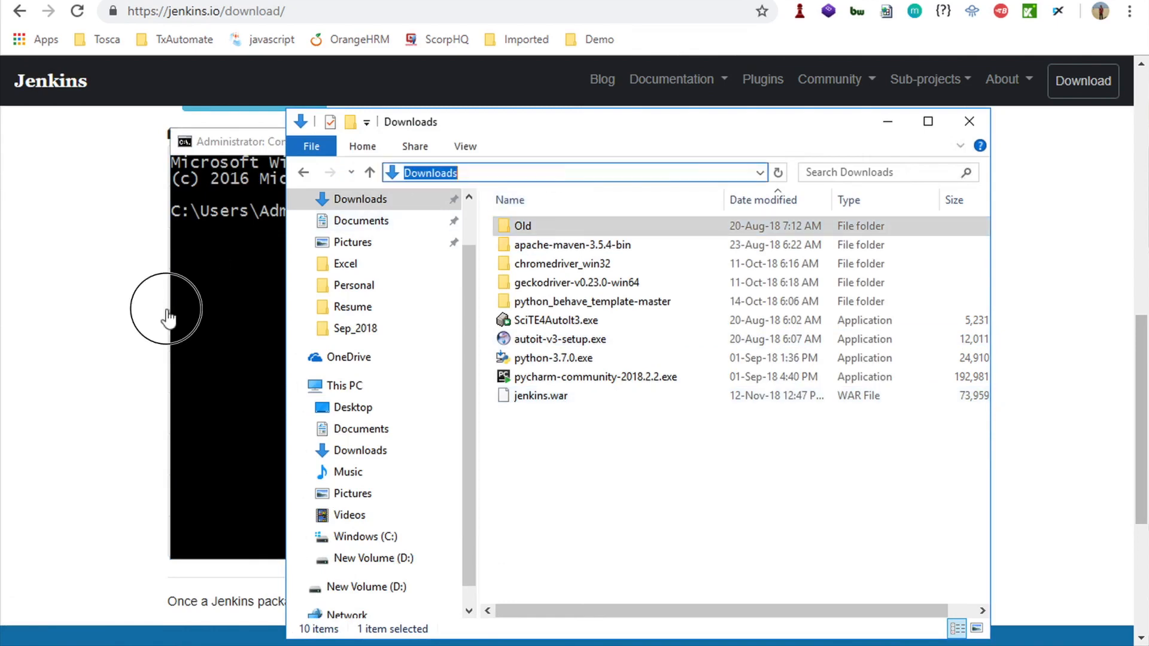
type("cd .docker")
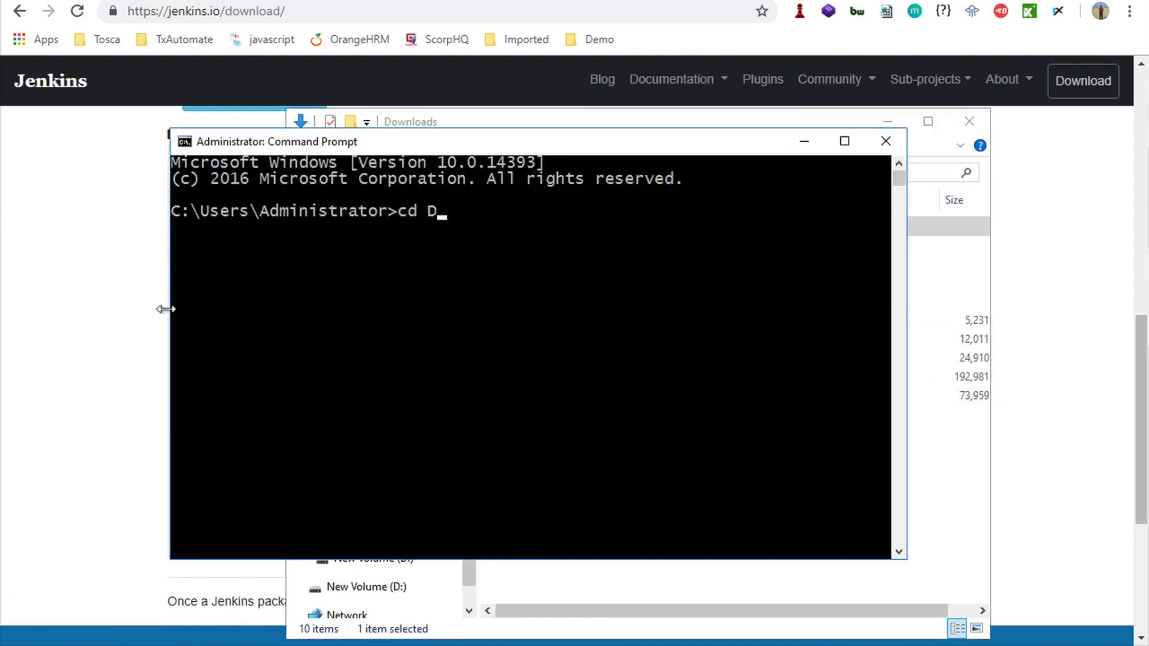
key("BackSpace")
key("BackSpace")
key("BackSpace")
key("BackSpace")
key("BackSpace")
key("BackSpace")
key("BackSpace")
type("Downloads")
key("Return")
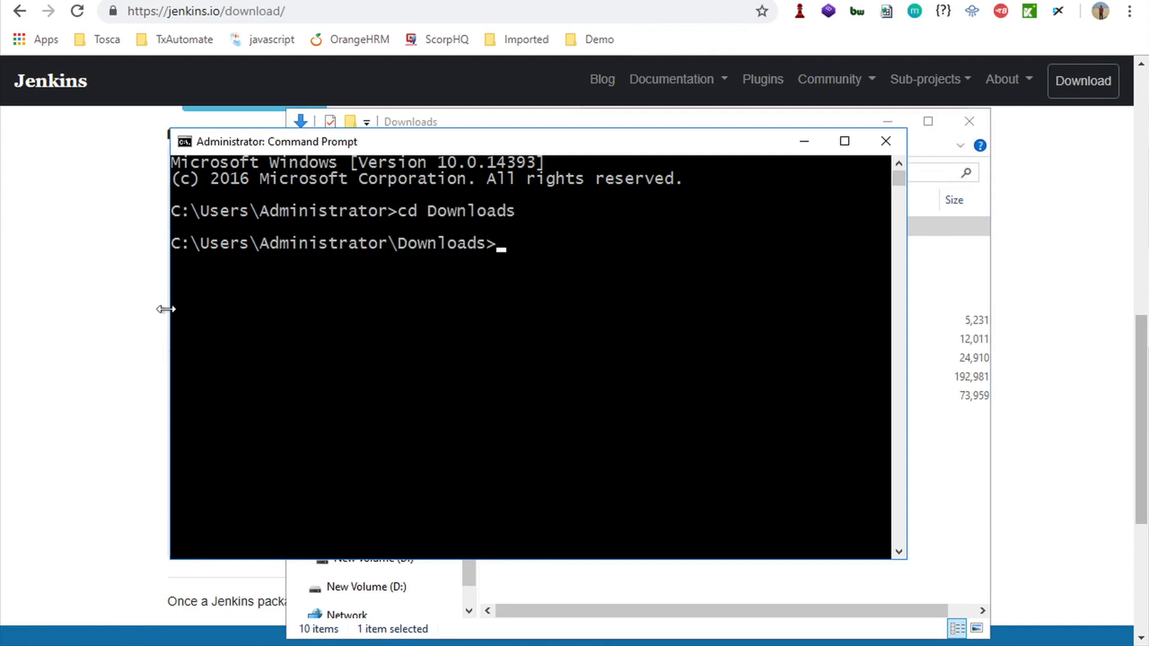
Try to start Jenkins with the command java -jar jenkins.war --httpPort=9191.
type("java -jar jen")
key("Tab")
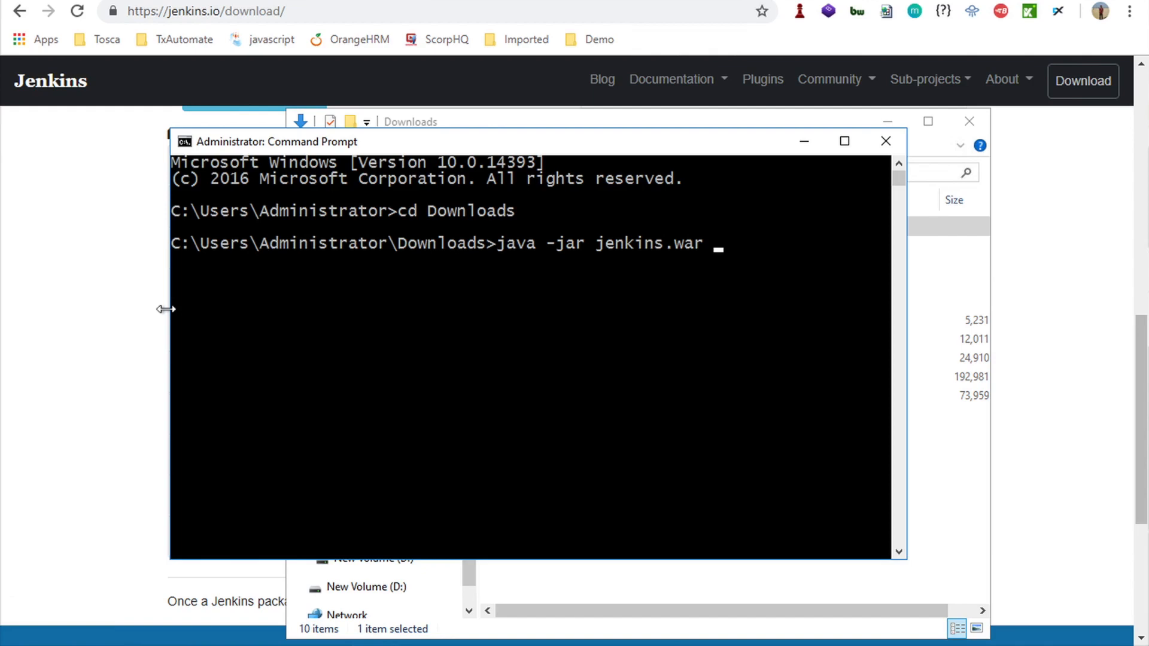
type("--httpPort=9191")
key("Return")
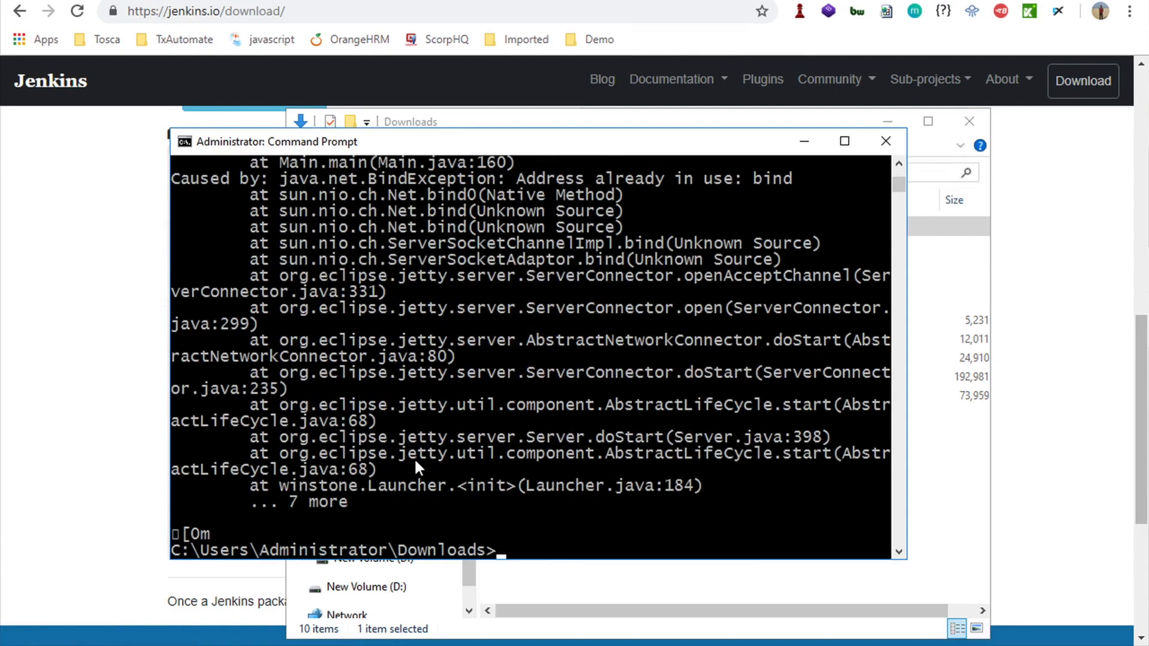
Start Jenkins on port 9292 with java -jar jenkins.war --httpPort=9292 and check the startup log's last line.
scroll(415, 458, "up", 1)
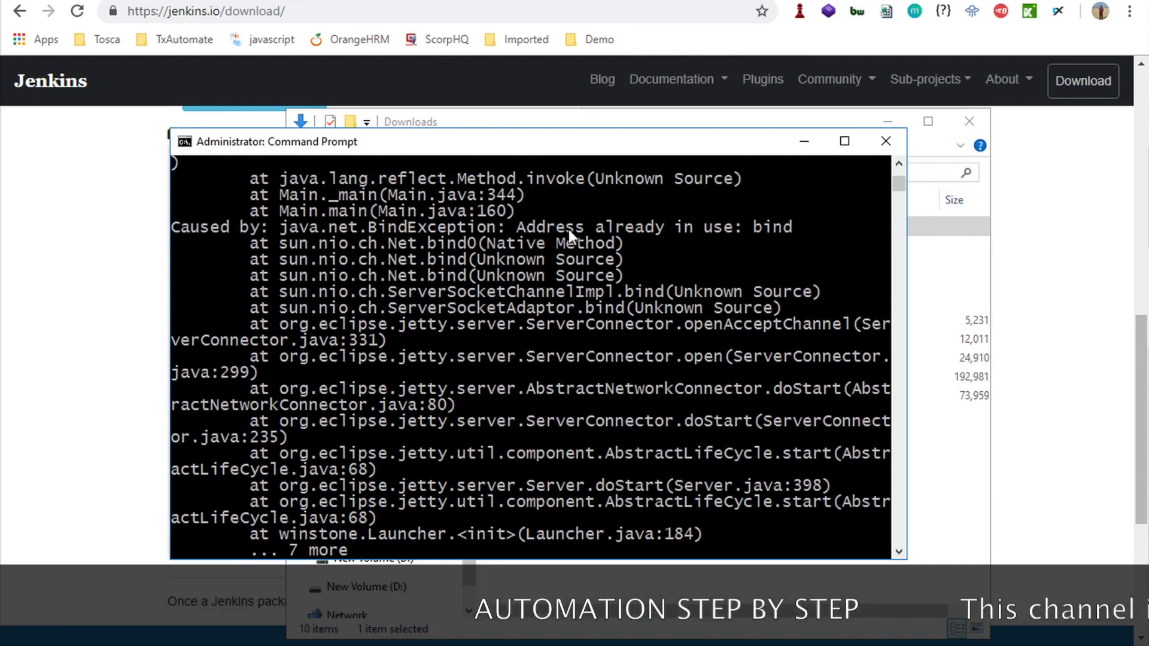
scroll(700, 230, "down", 8)
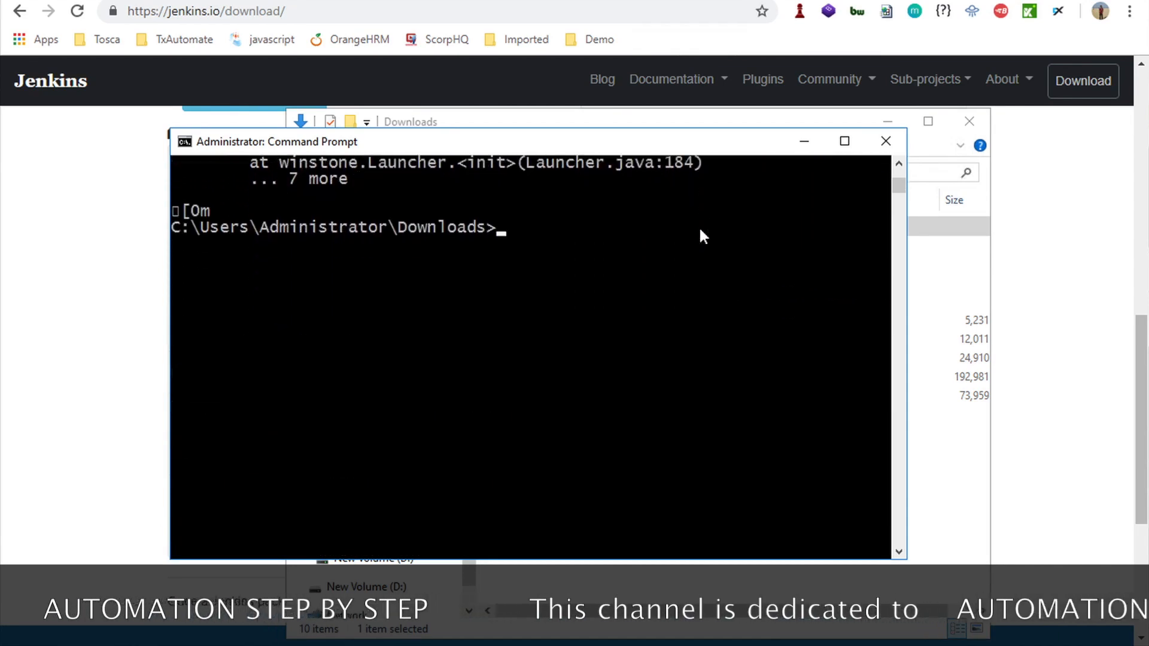
scroll(701, 231, "down", 1)
key("Up")
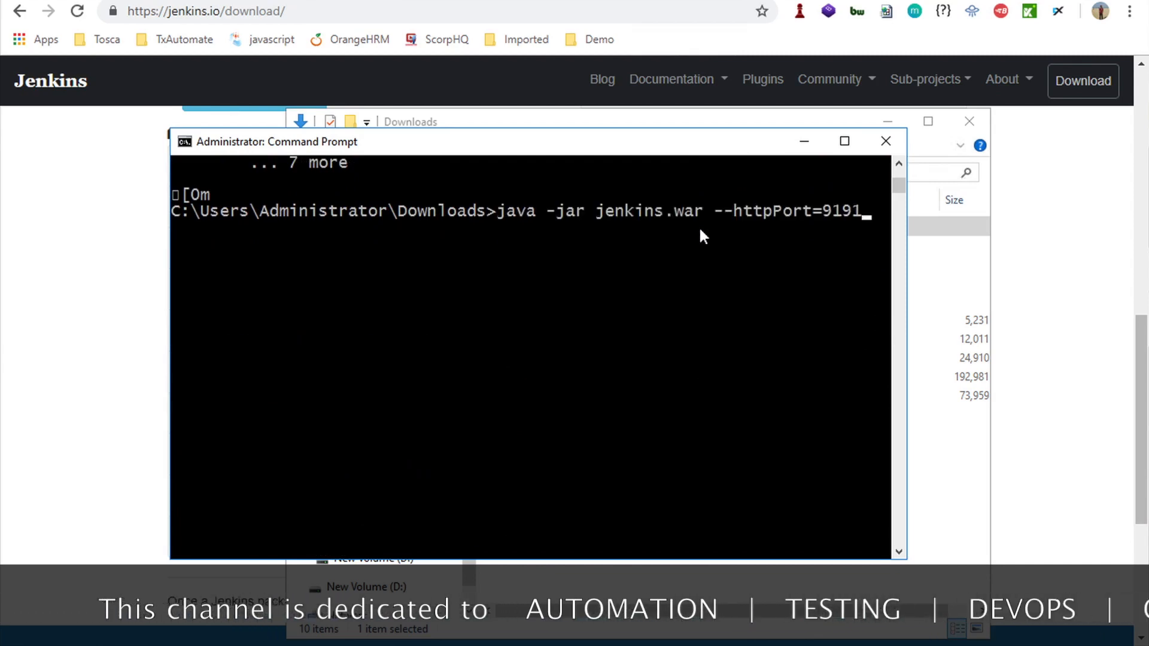
key("BackSpace")
key("BackSpace")
key("BackSpace")
type("292")
key("Return")
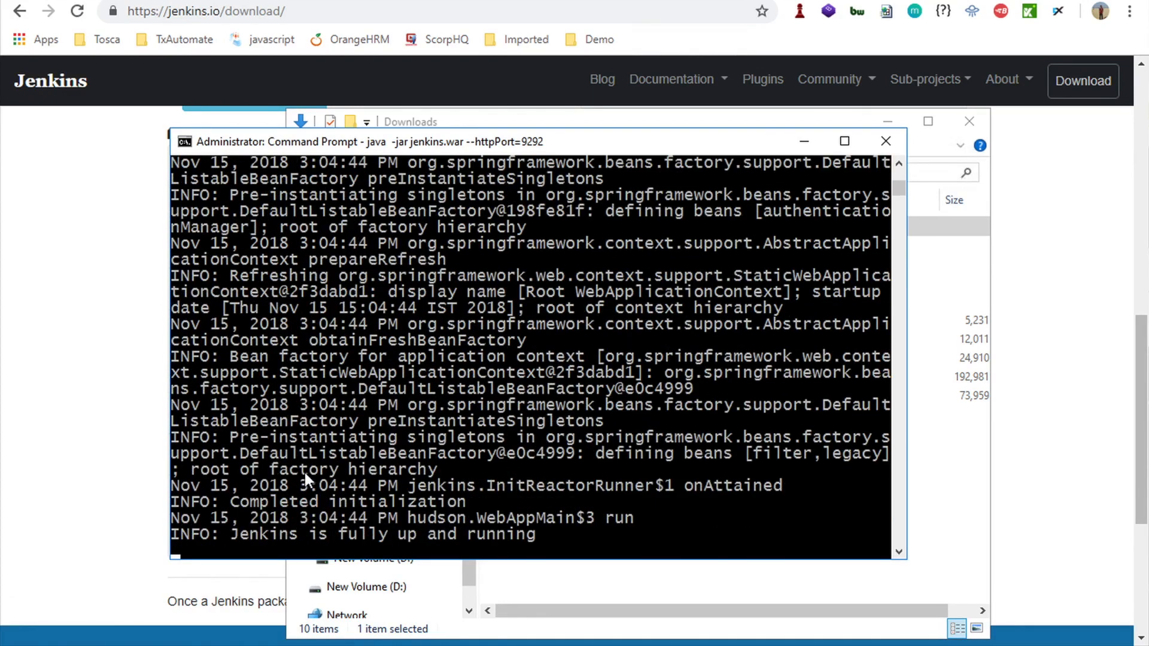
left_click_drag(221, 534, 546, 541)
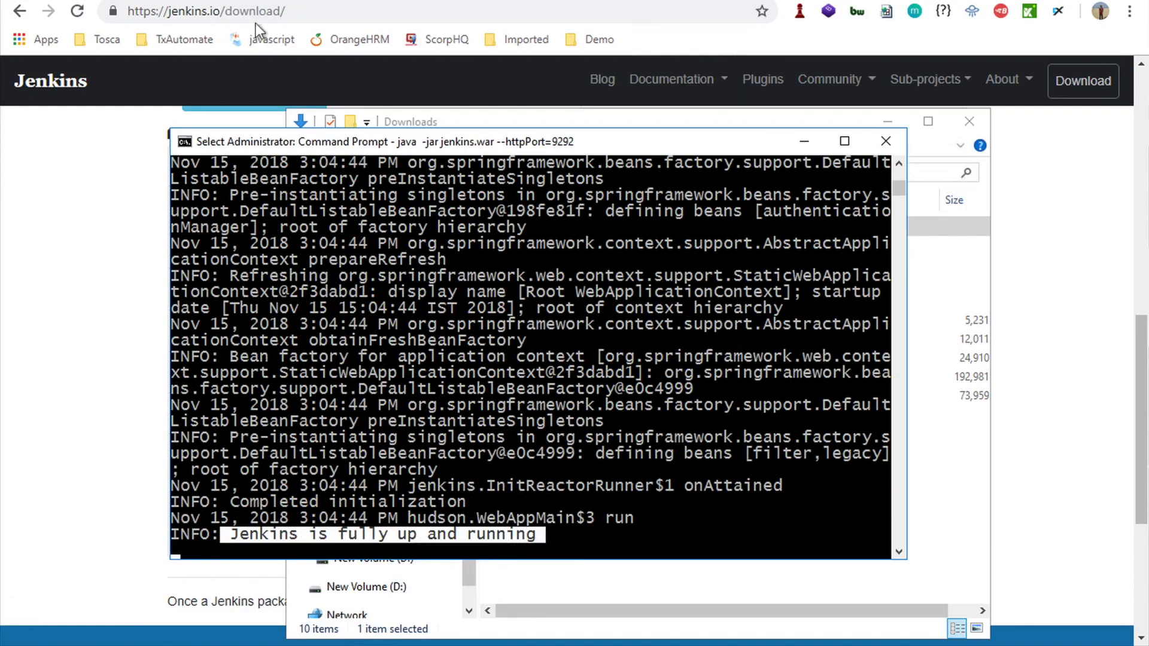
Open the Jenkins dashboard at localhost:9292 in a new browser tab.
left_click(224, 0)
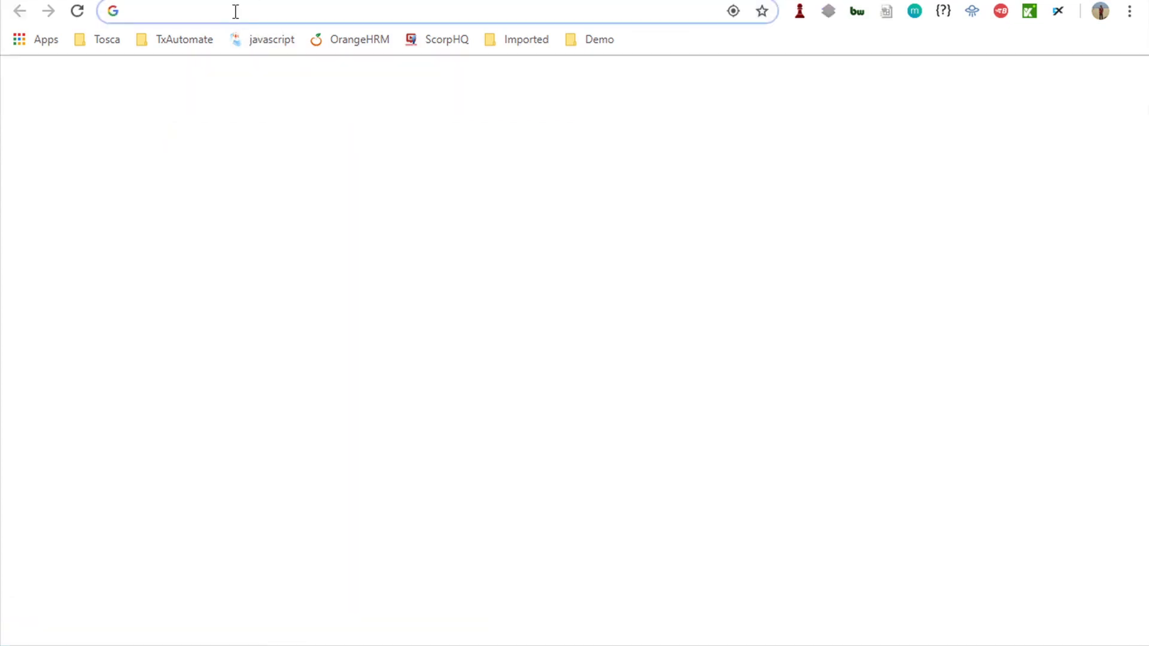
type("lo")
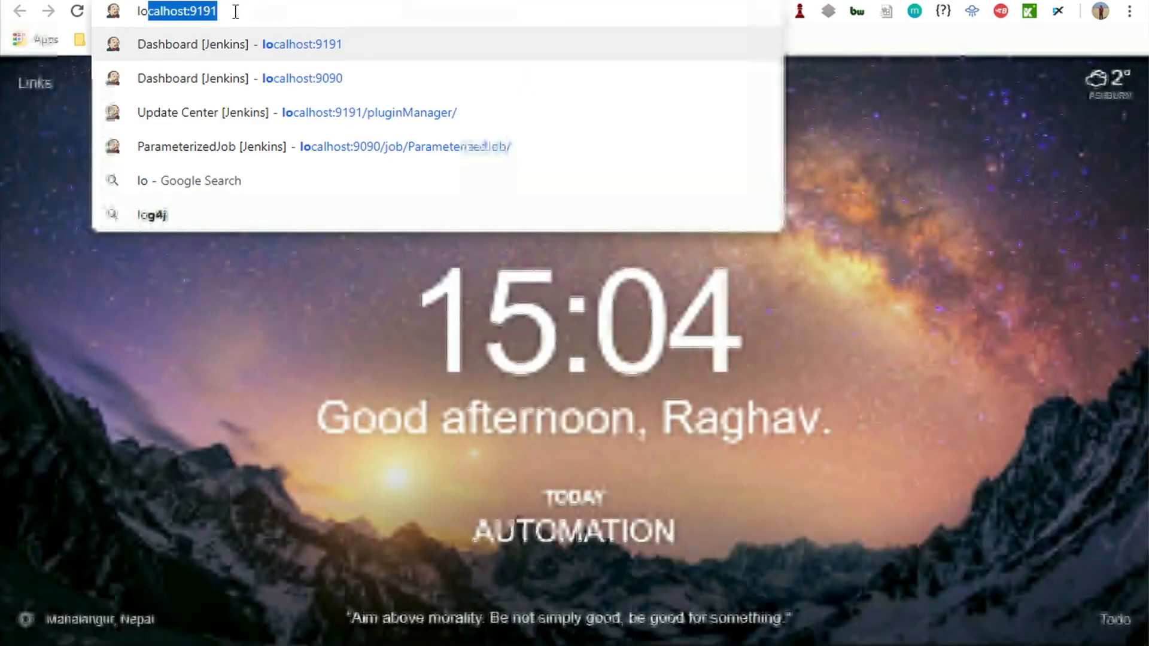
type("c")
key("Right")
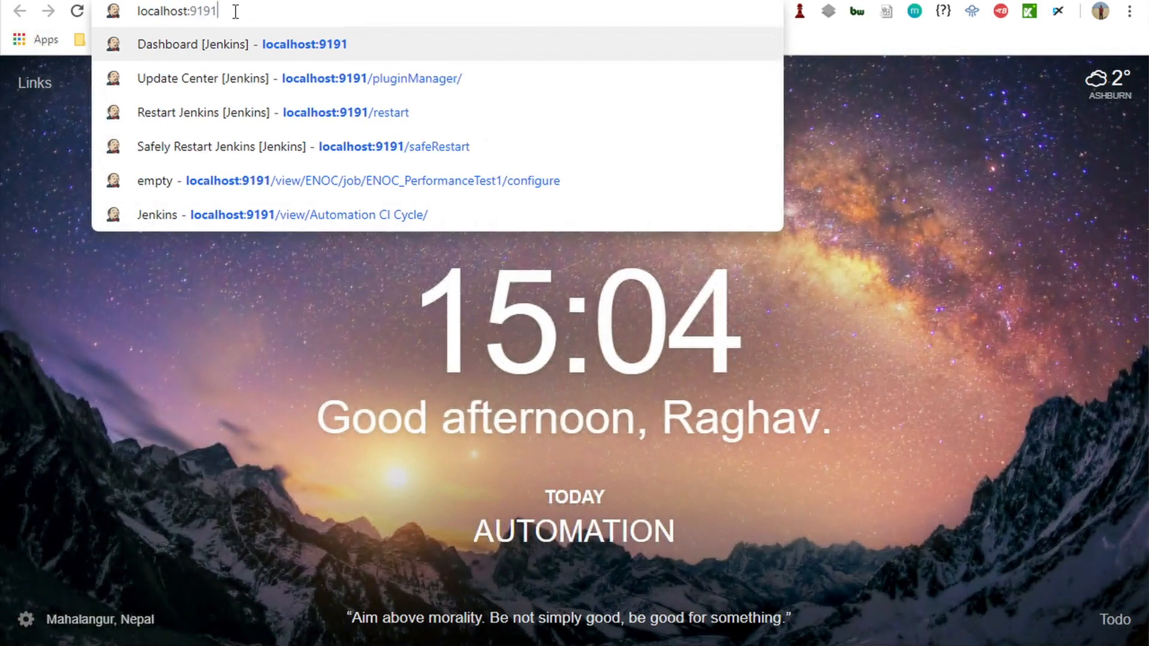
key("BackSpace")
key("BackSpace")
key("BackSpace")
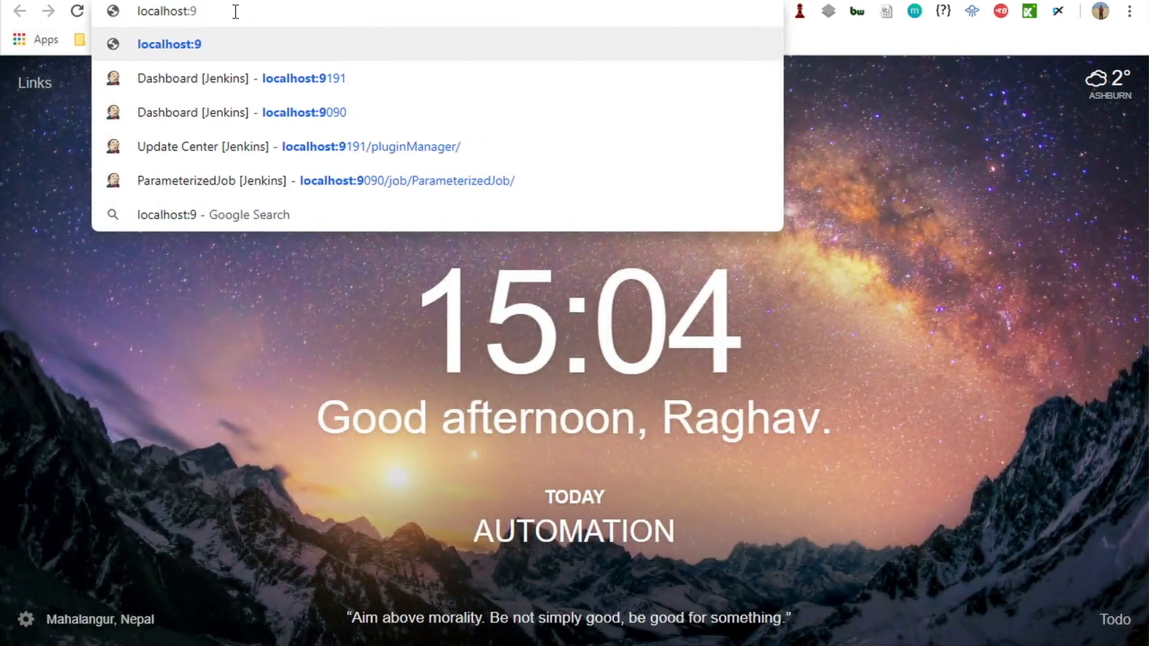
type("292")
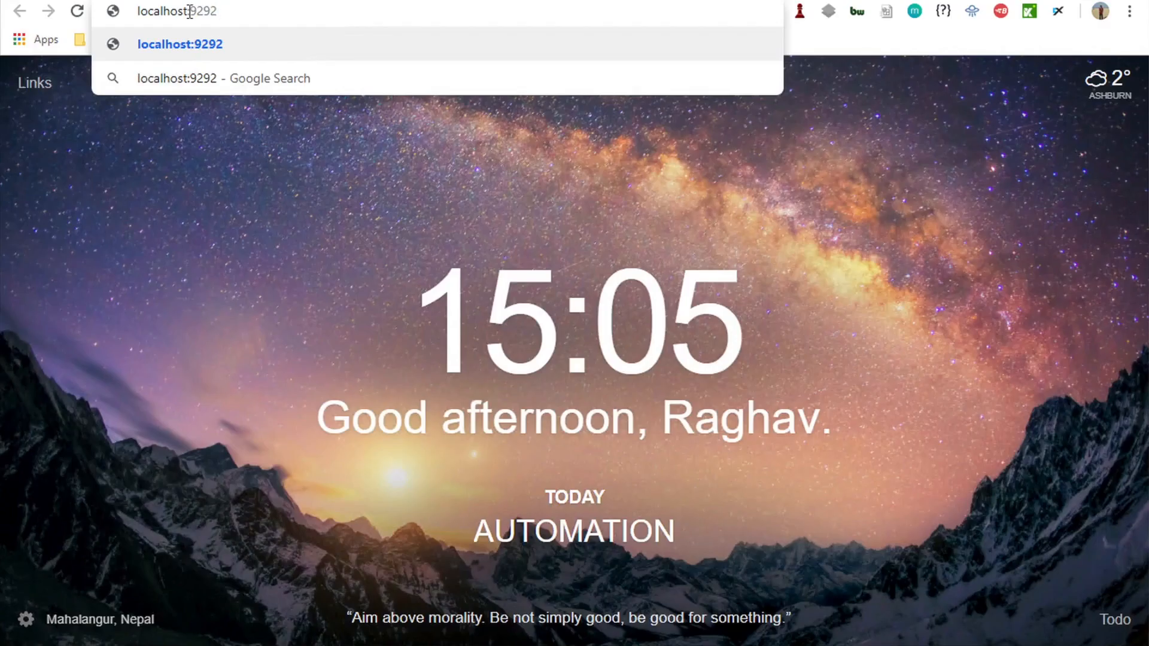
key("Return")
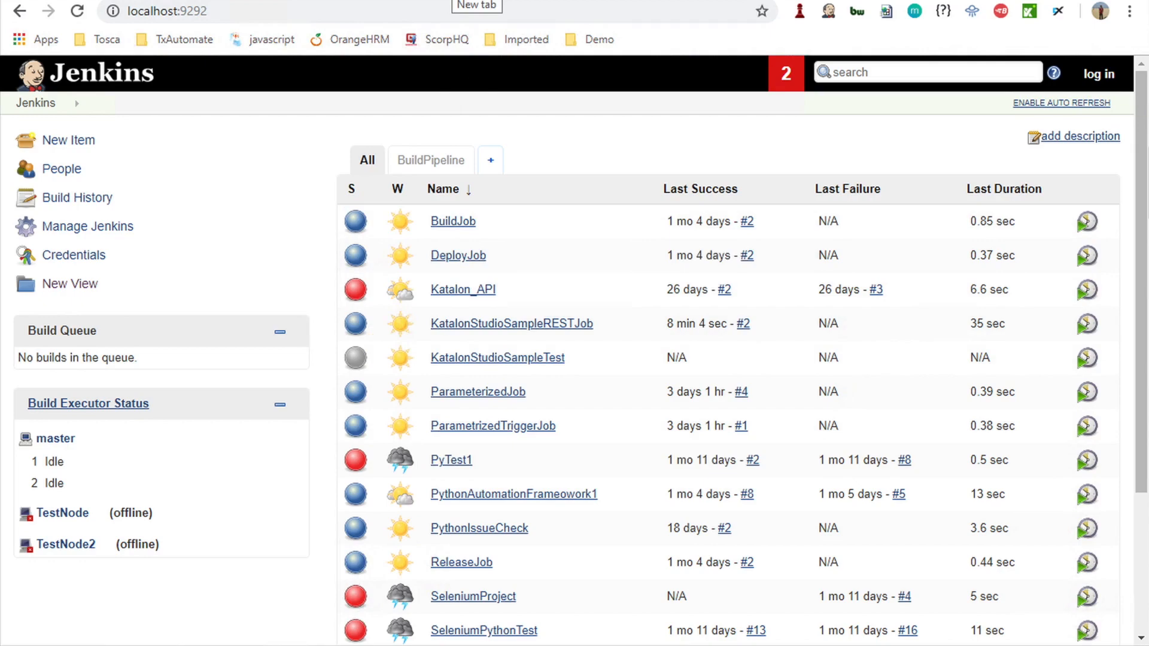
Search Google Images for "install jenkins" in a new tab and enlarge the Unlock Jenkins picture from jenkins.io.
key("ctrl+t")
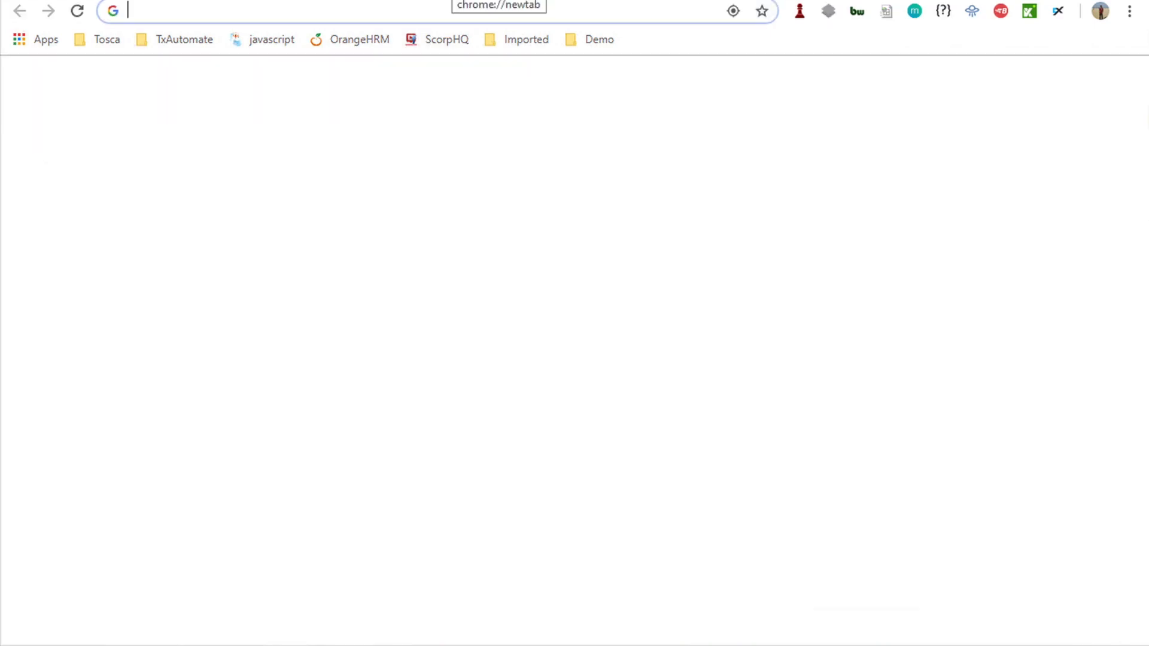
type("install")
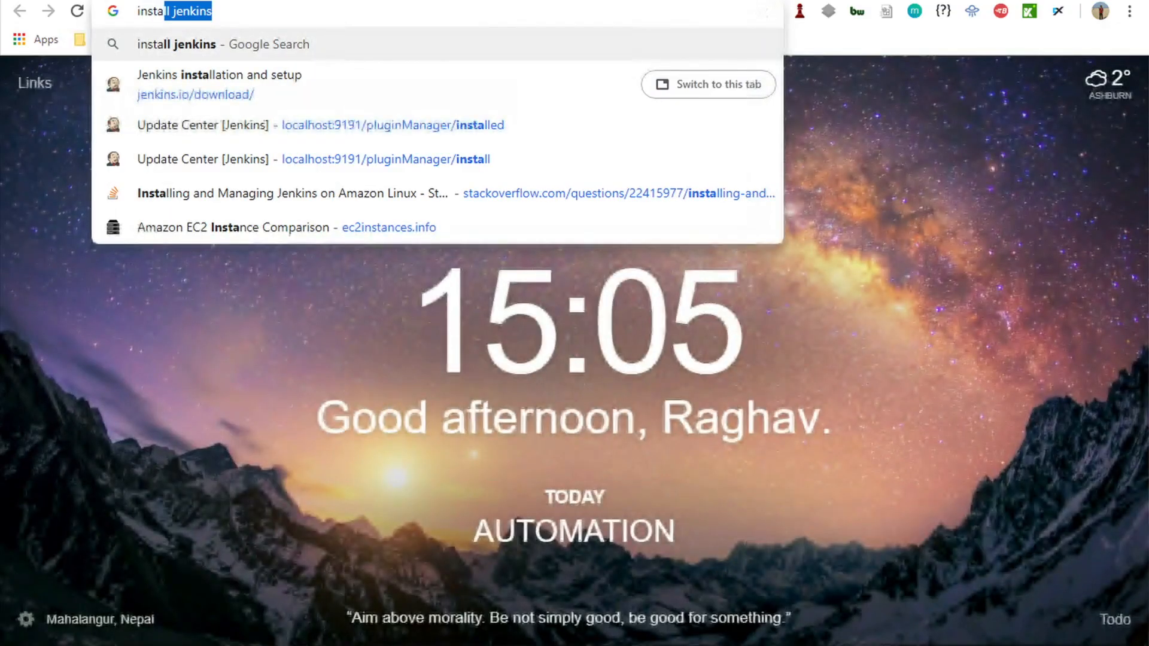
key("Return")
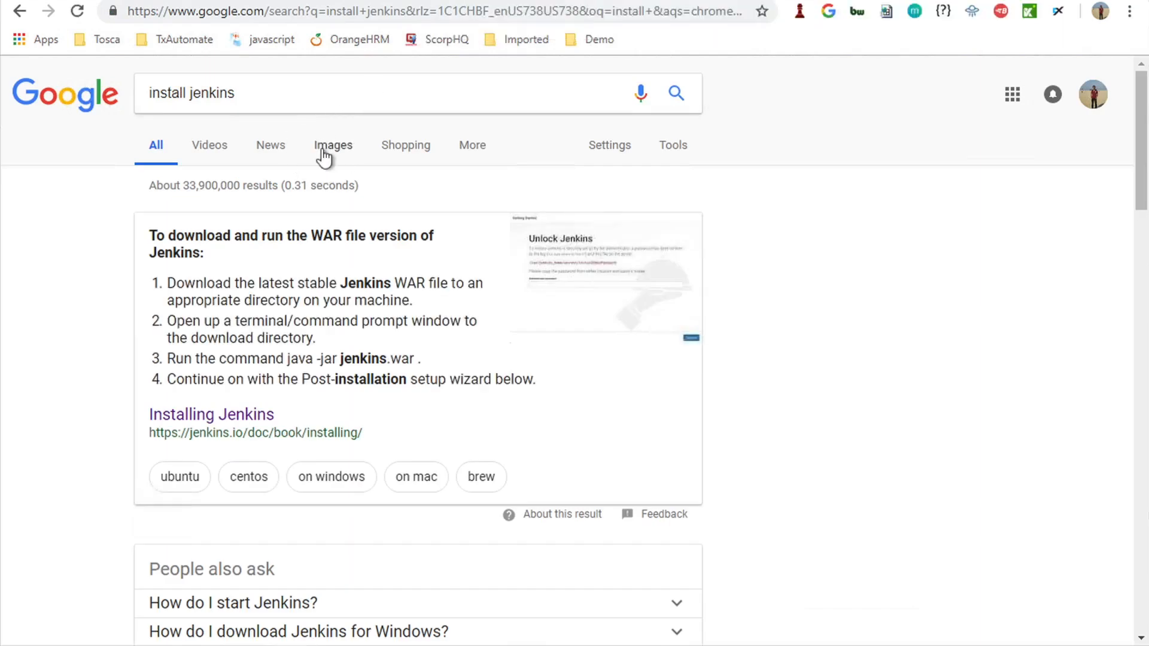
left_click(325, 155)
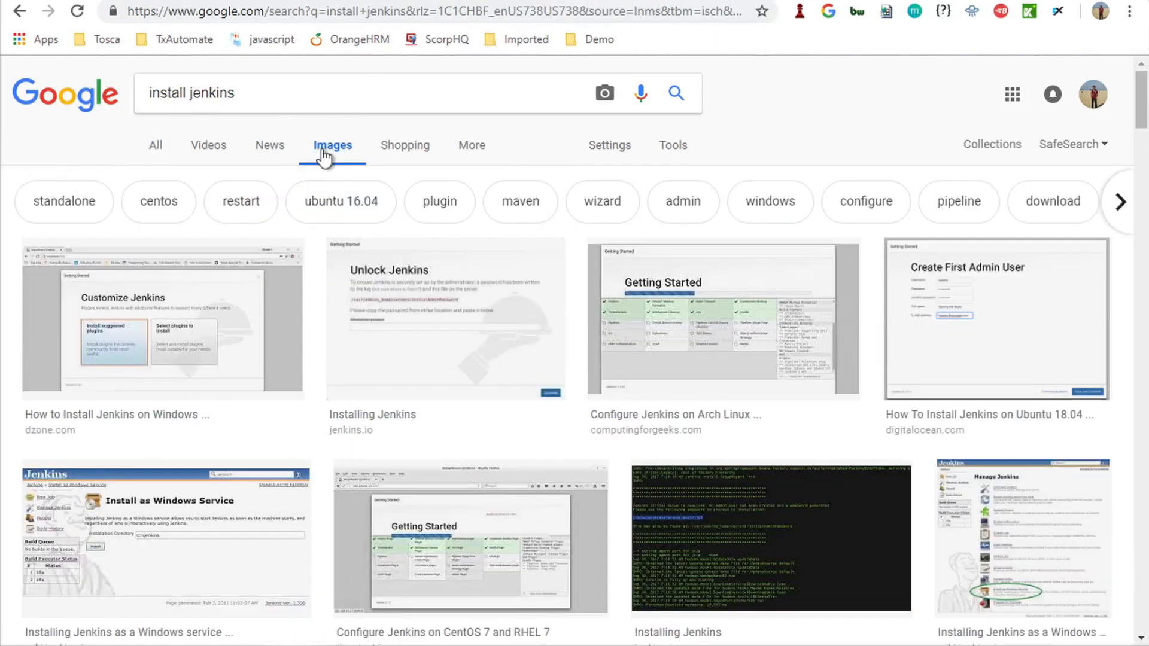
left_click(396, 307)
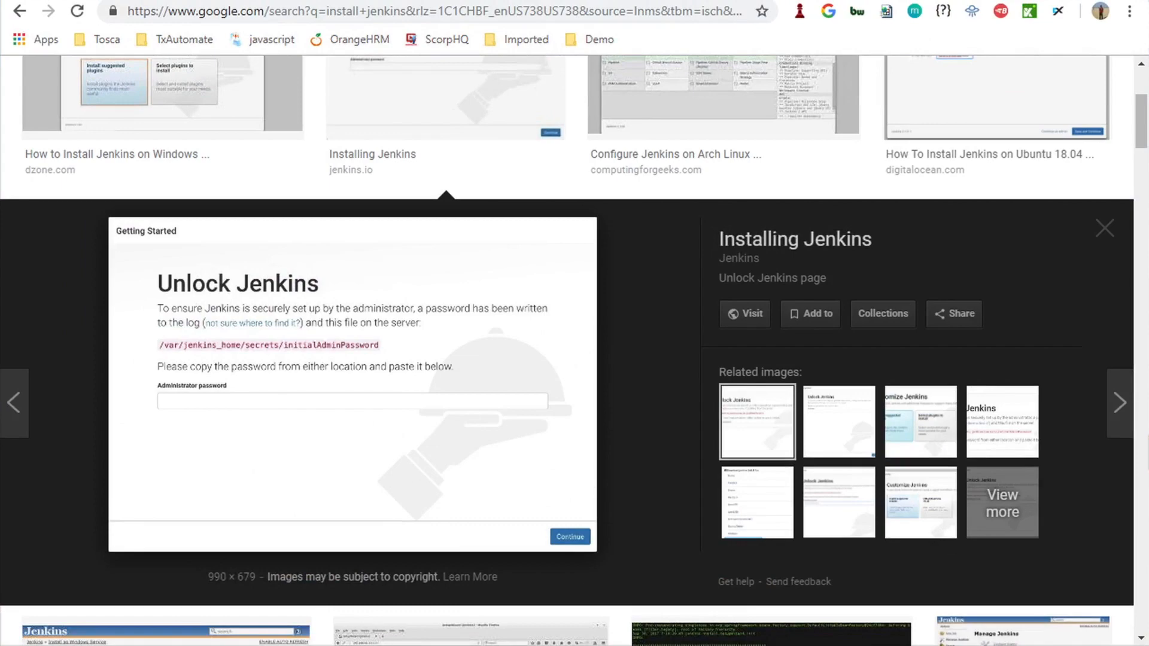
Review the Jenkins startup log in the Command Prompt window running port 9292 and return to the browser.
mouse_move(373, 645)
mouse_move(432, 584)
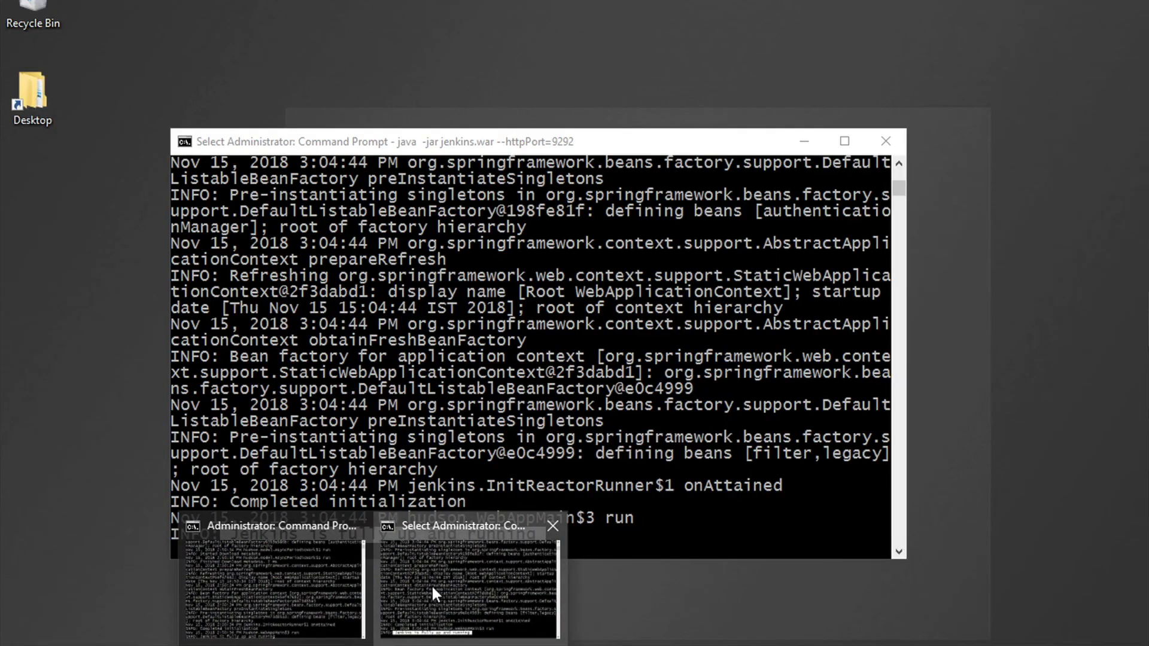
left_click(433, 584)
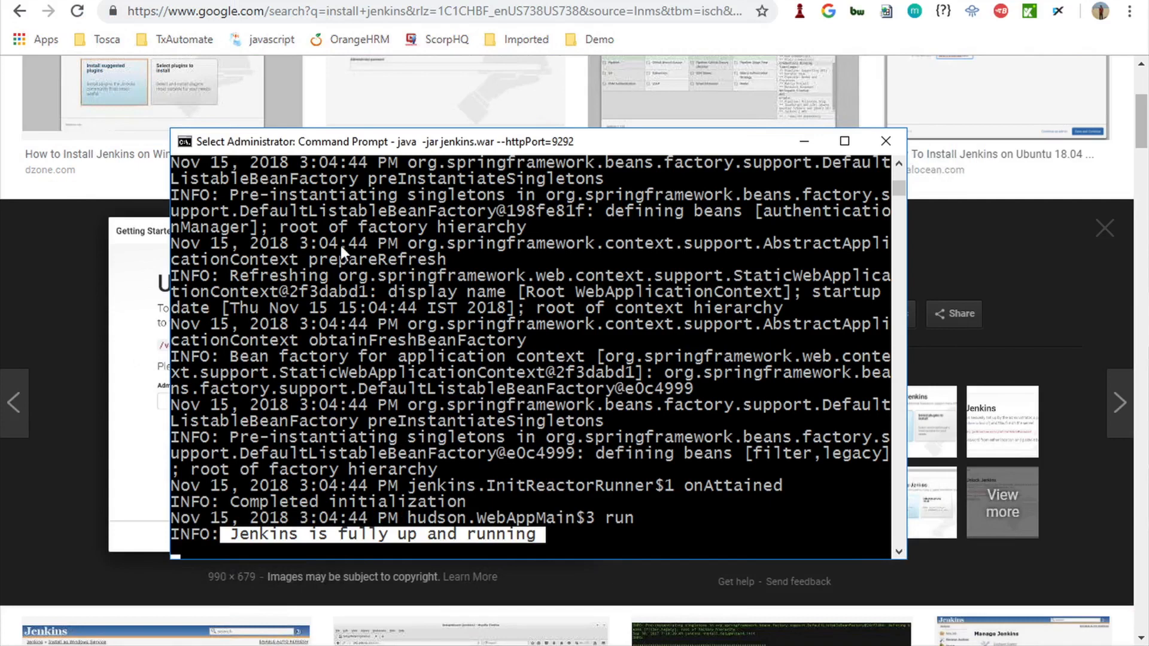
scroll(335, 249, "up", 2)
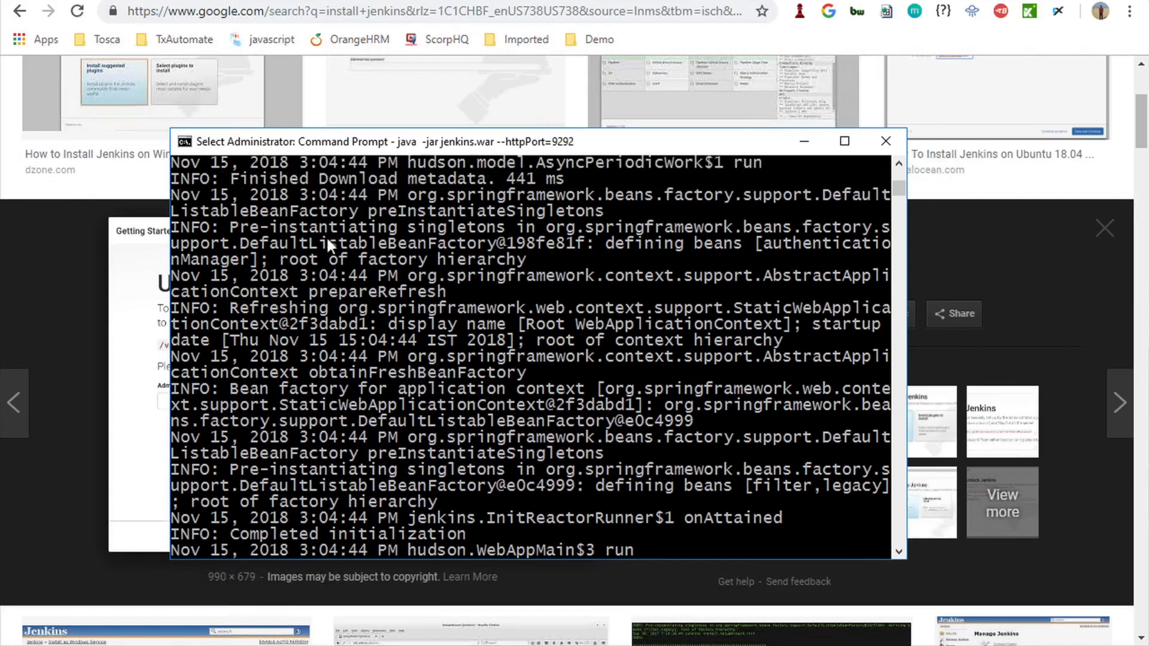
left_click(924, 257)
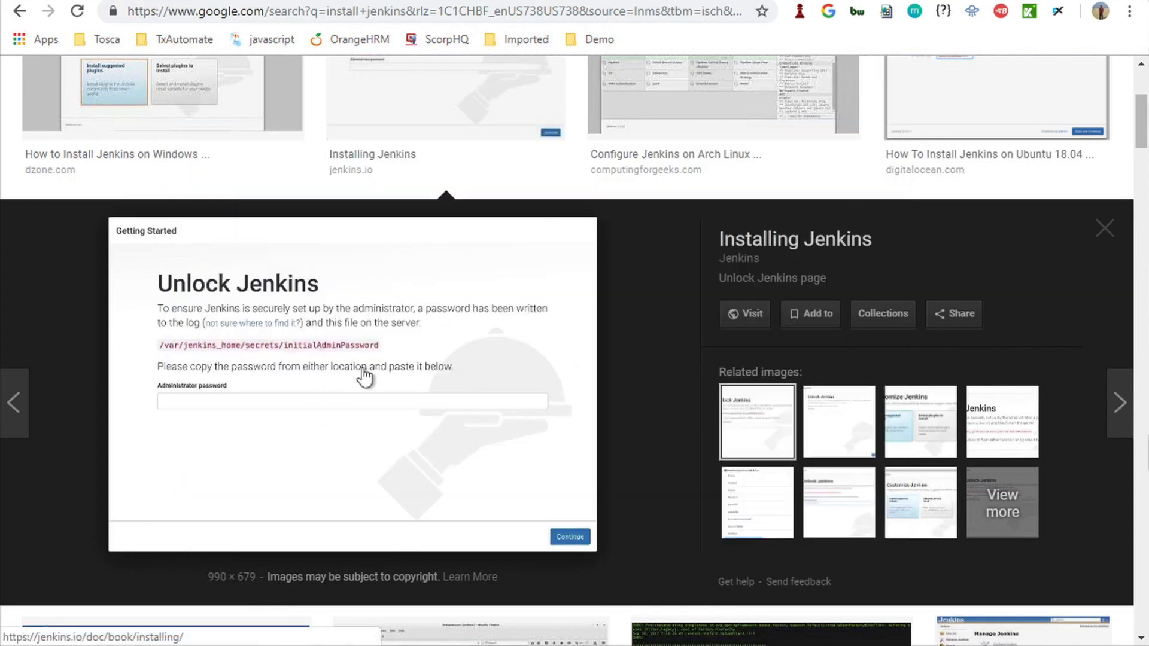
Enlarge the dzone.com picture of installing Jenkins on Windows to view the Customize Jenkins plugin choices.
scroll(364, 377, "up", 1)
left_click(184, 140)
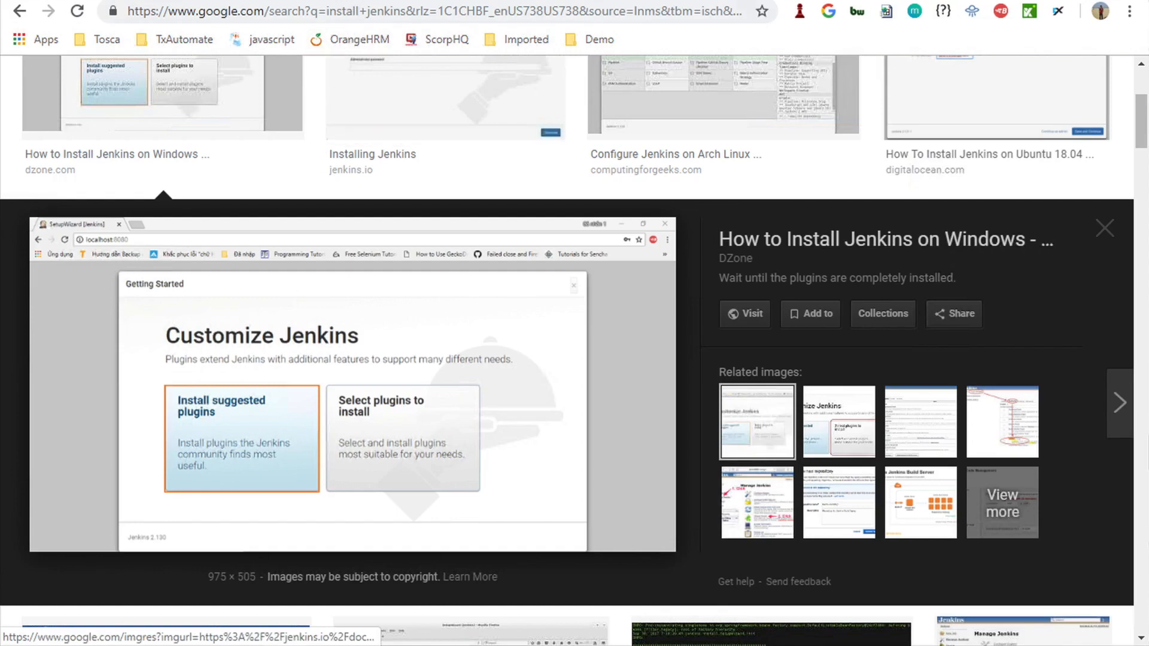
Create a Freestyle project named KatalonStudioSOAPJob from the Jenkins dashboard at localhost:9292.
left_click(352, 2)
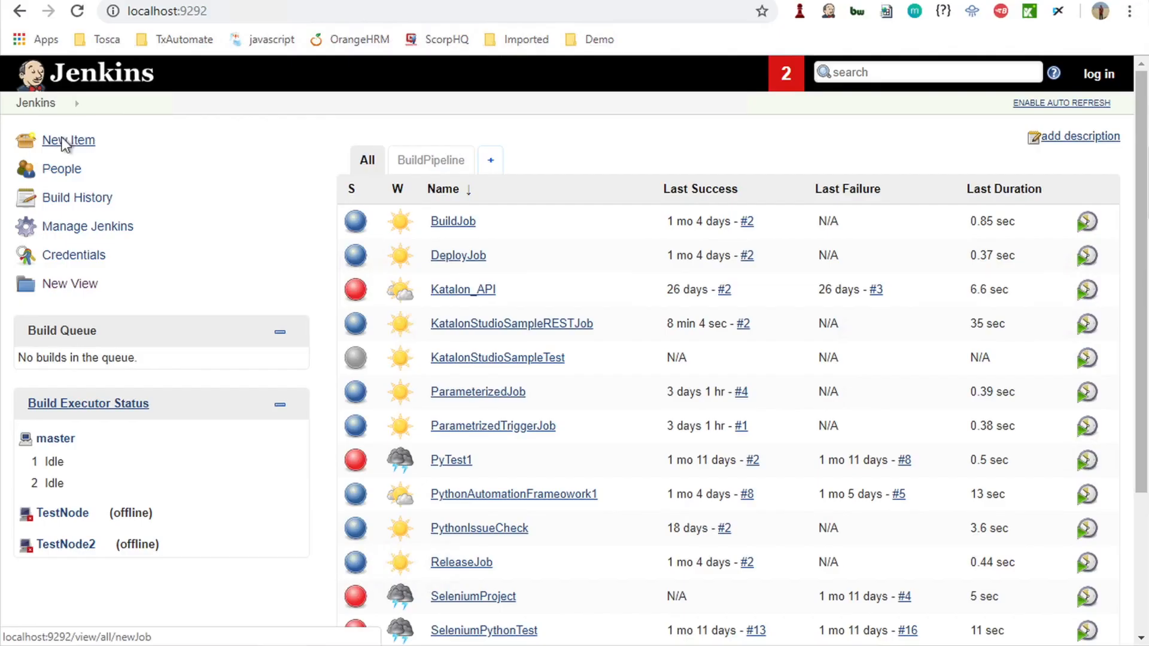
left_click(124, 315)
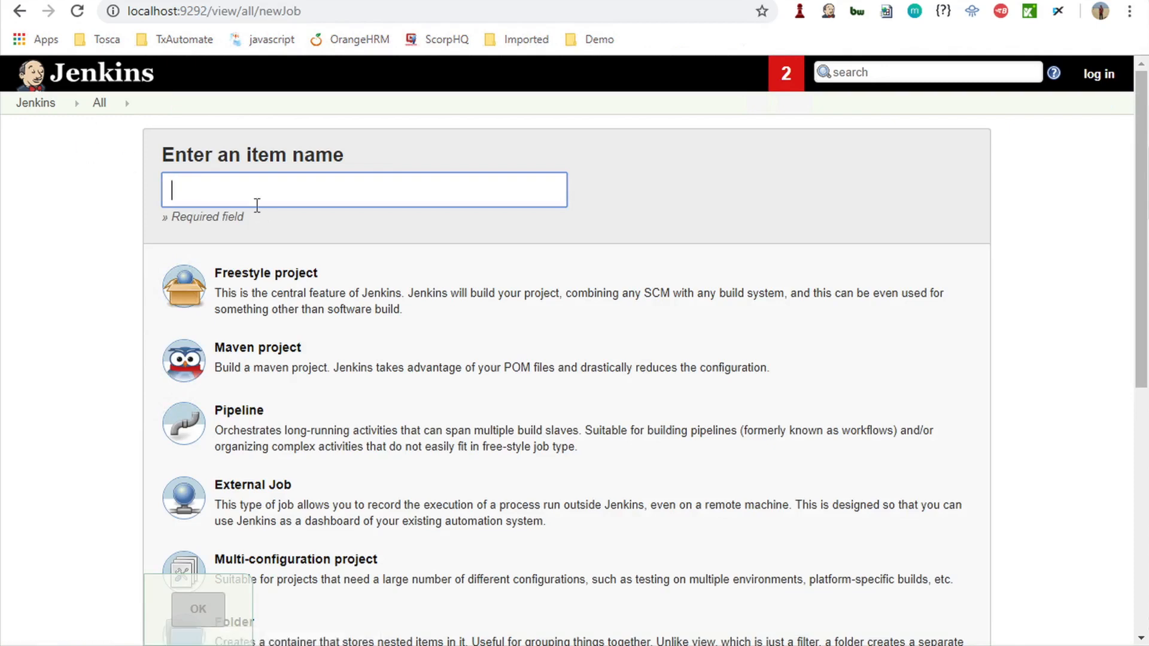
type("KatalonStudi")
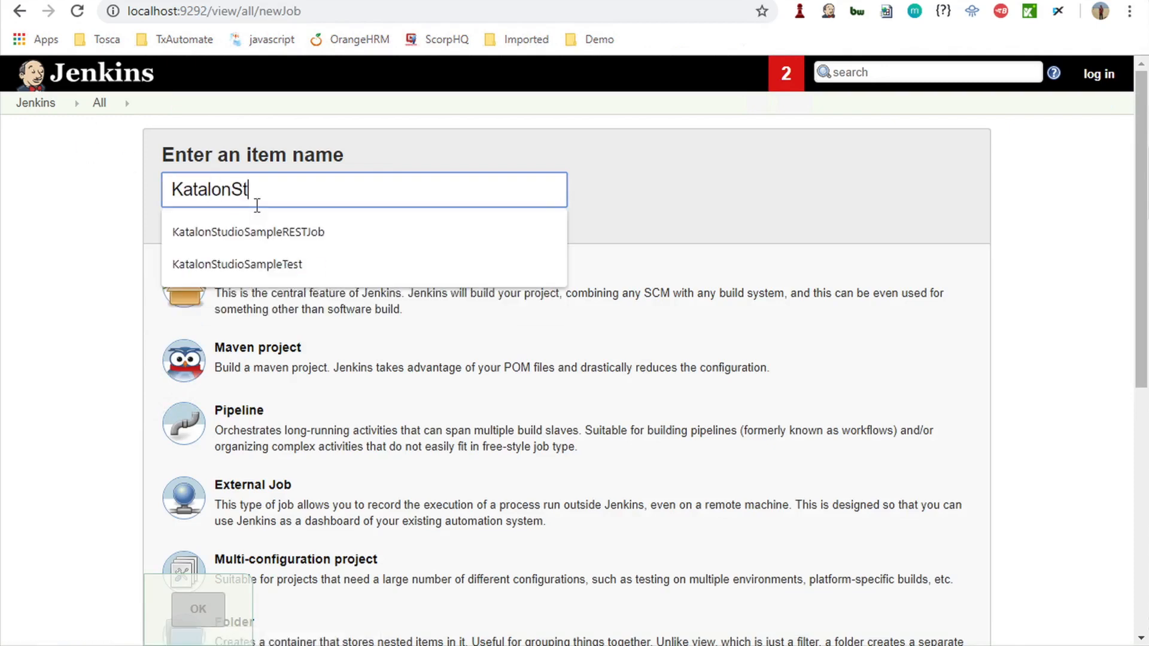
type("oSOAPjOB")
key("BackSpace")
key("BackSpace")
key("BackSpace")
type("Job")
left_click(309, 287)
left_click(199, 610)
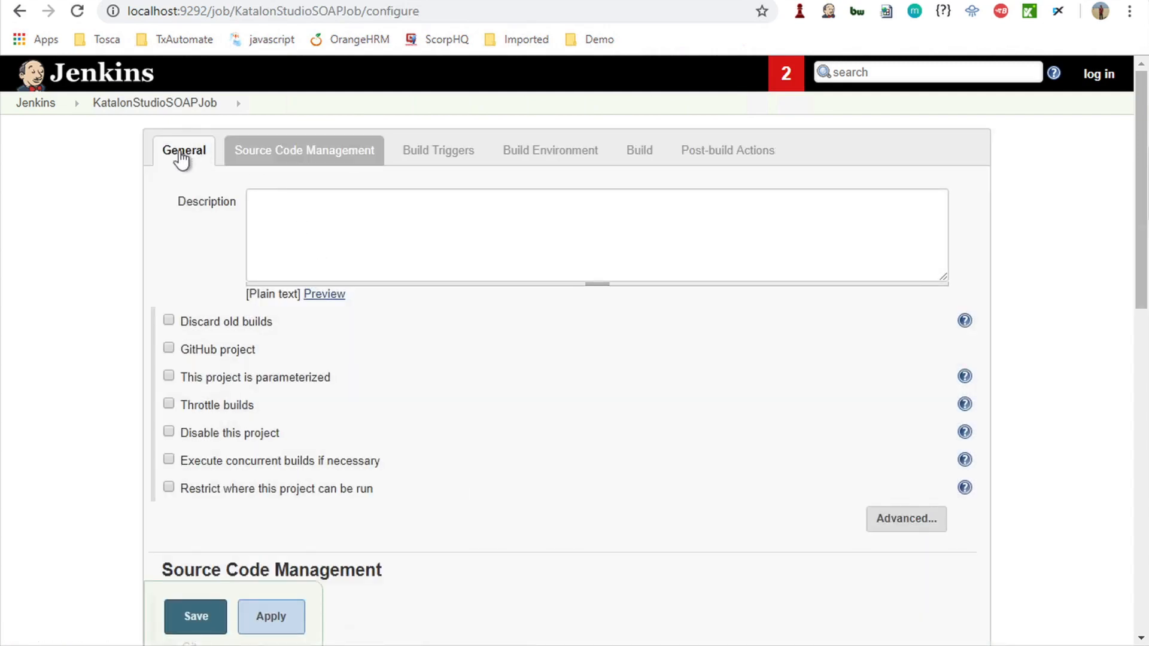
Look through the job's configuration sections from Source Code Management to Post-build Actions and return to General.
left_click(256, 157)
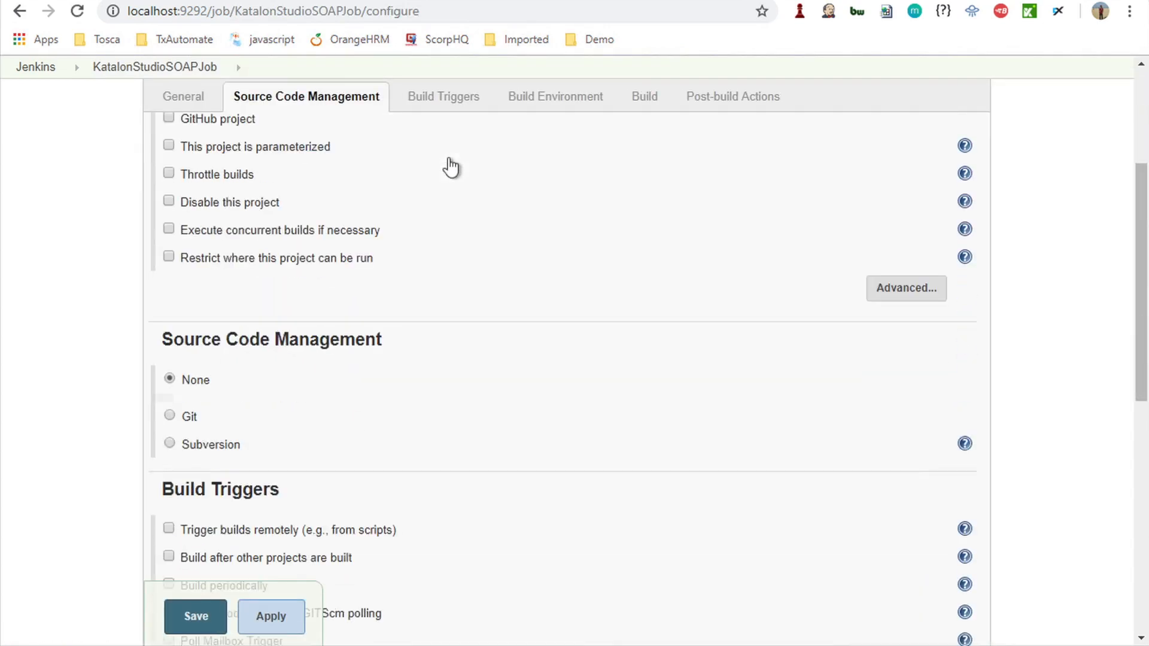
left_click(445, 99)
left_click(543, 107)
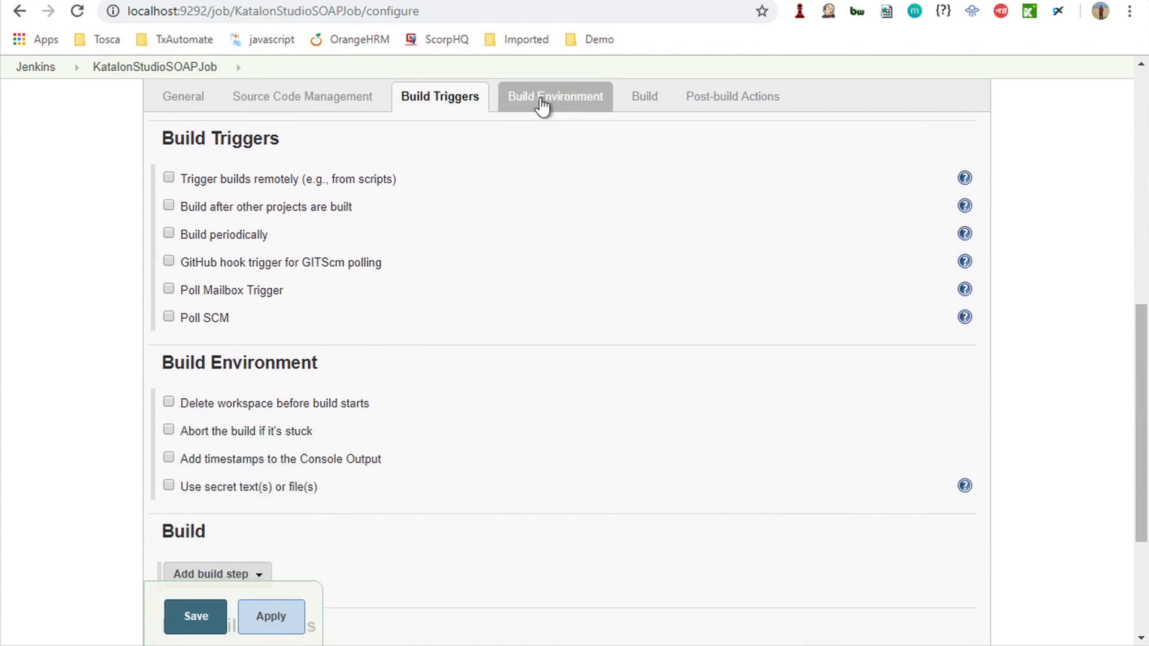
left_click(647, 105)
left_click(725, 103)
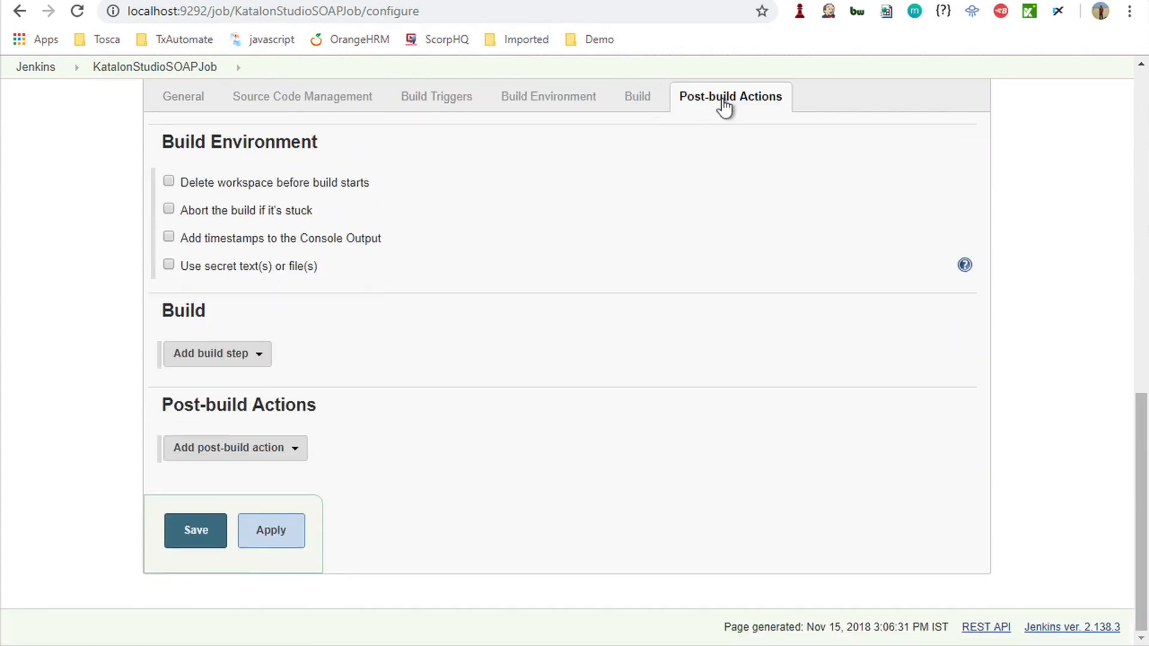
left_click(187, 105)
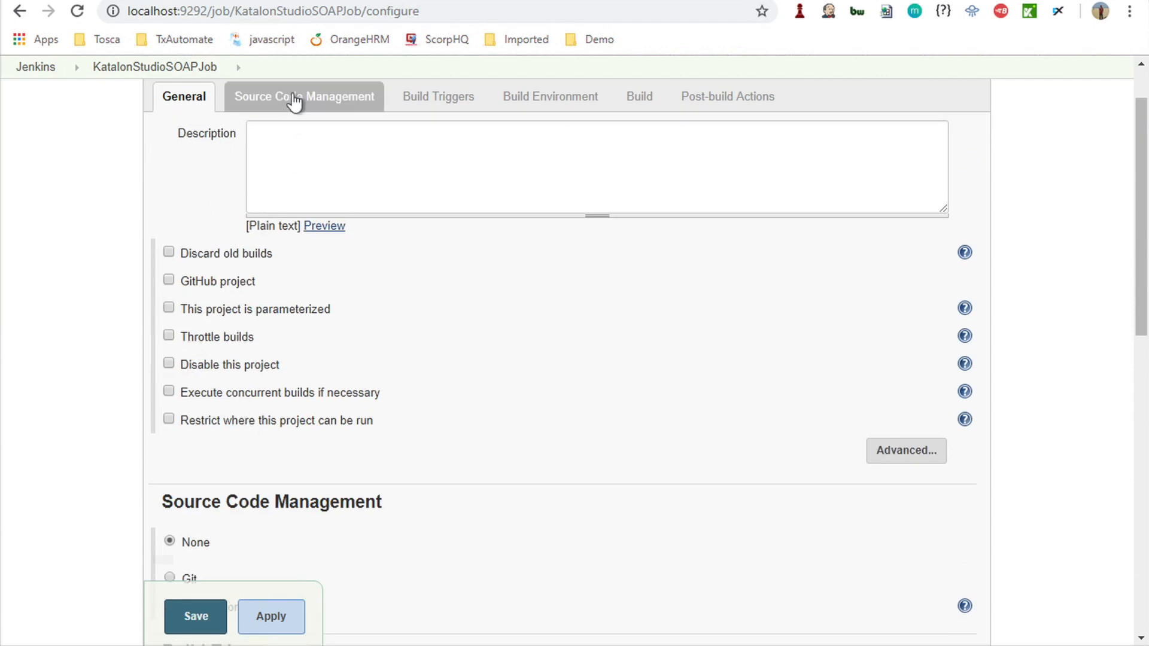
Expand the advanced general options of the job and examine them down to the Display Name field.
left_click(903, 452)
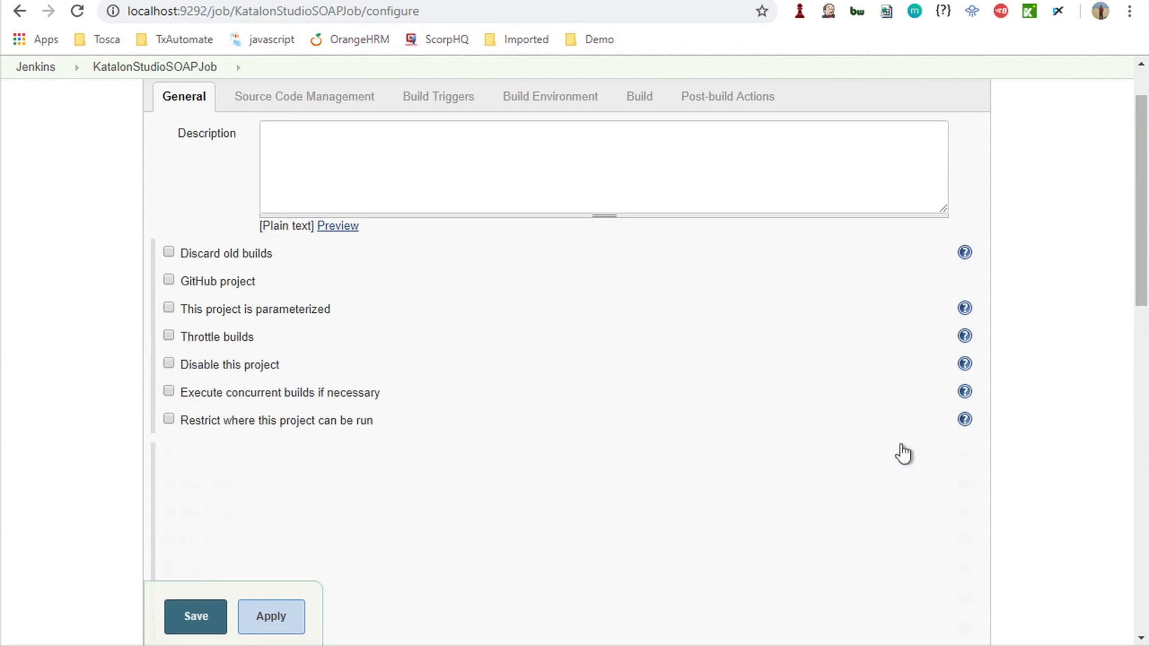
scroll(434, 466, "down", 3)
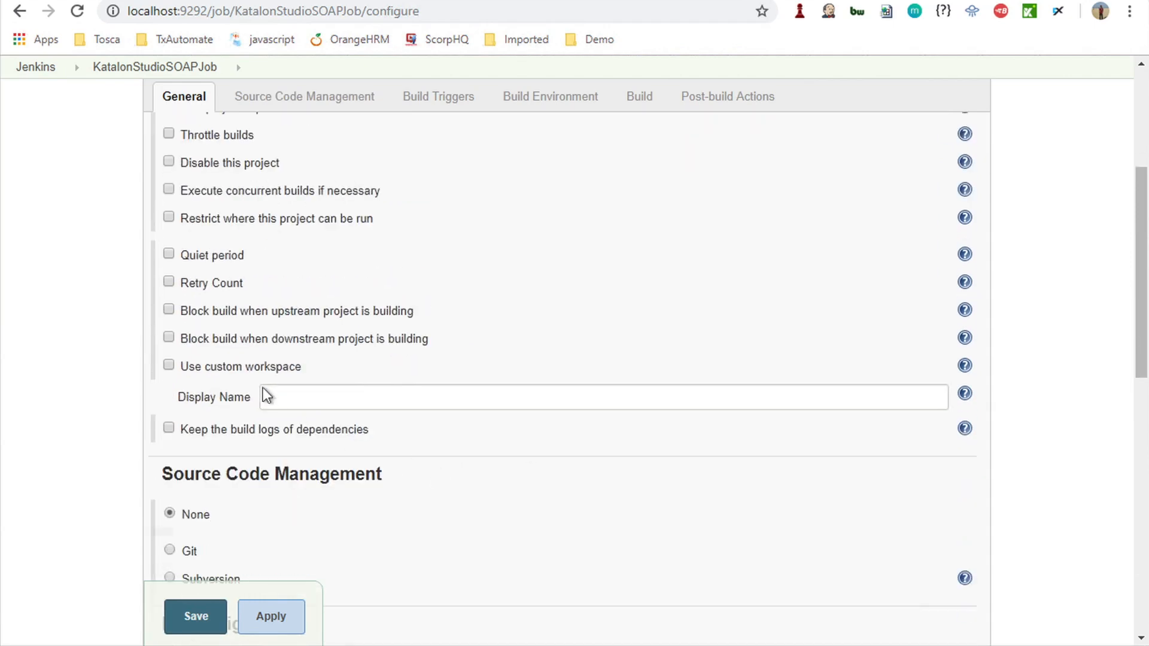
left_click(279, 398)
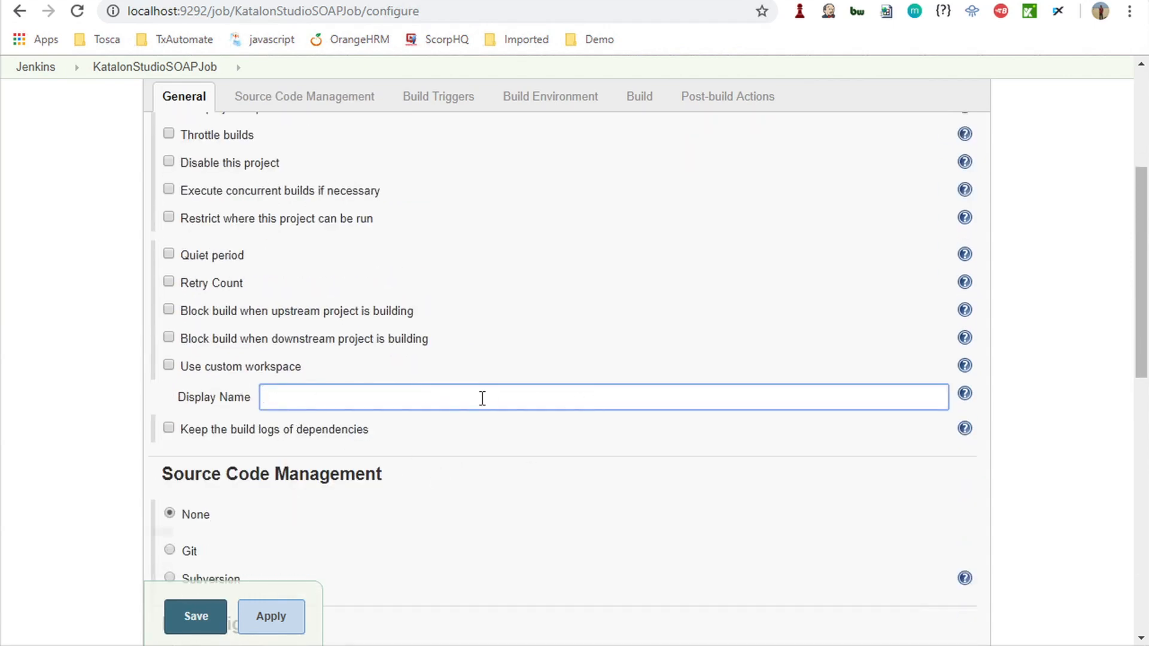
scroll(354, 137, "up", 3)
Choose Git as the job's source code management.
left_click(330, 100)
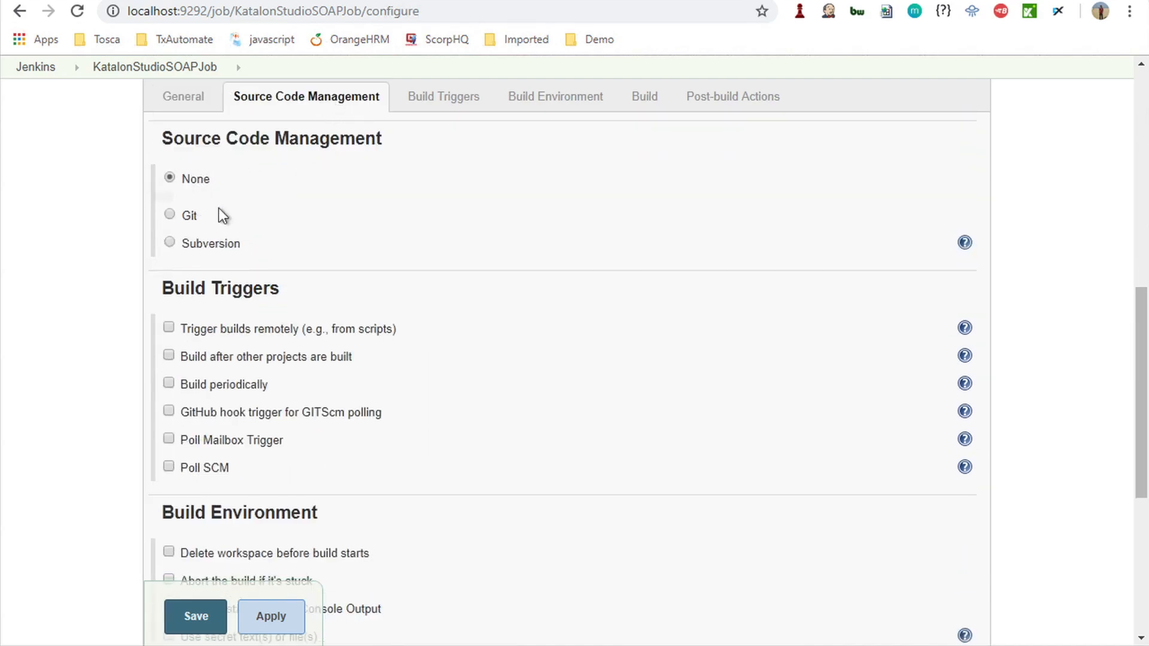
left_click(173, 215)
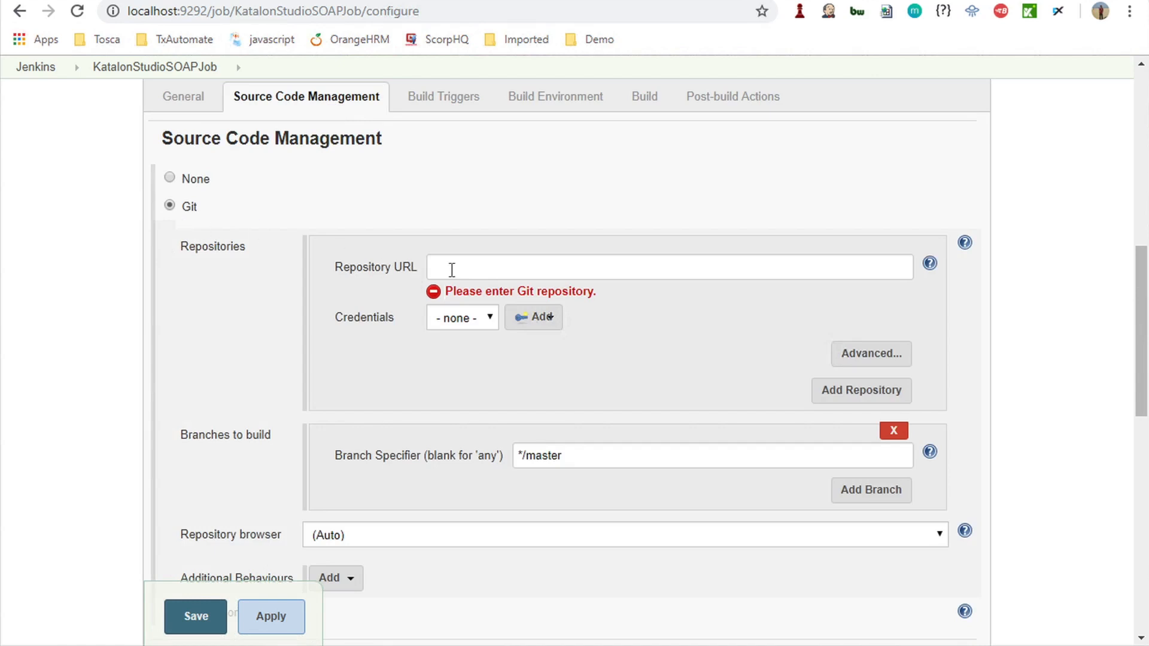
Copy the GitHub URL of KatalonStudioSOAPAPIProject.git from the Katalon Studio note into the job's Repository URL.
key("ctrl+Left")
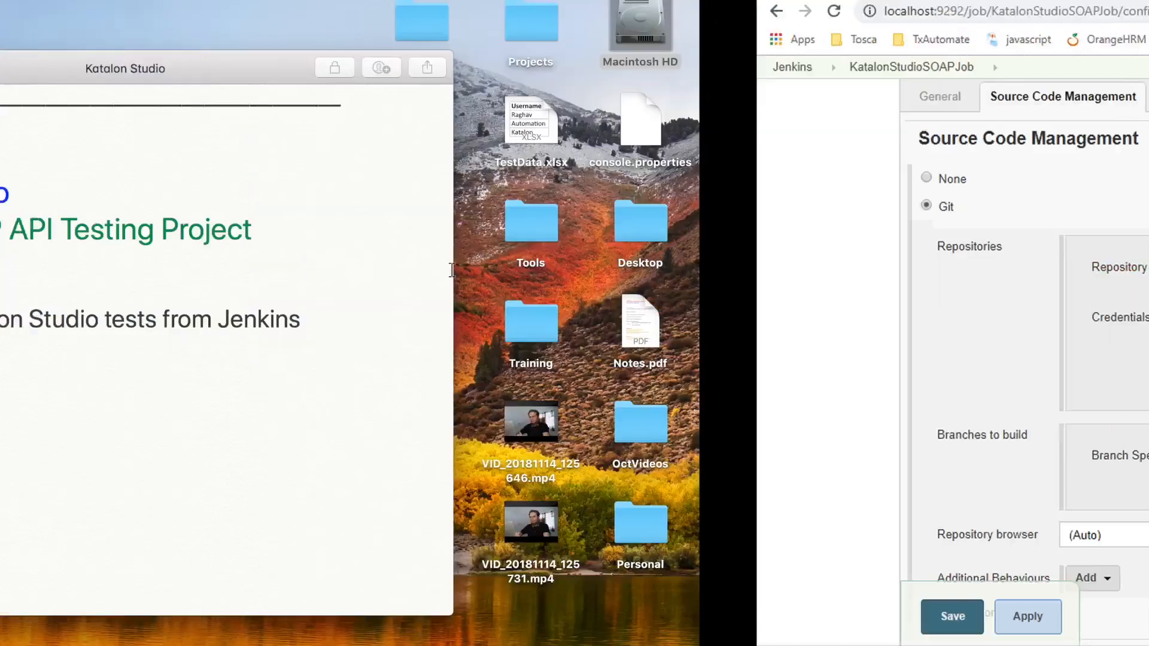
scroll(450, 269, "up", 5)
scroll(450, 269, "up", 8)
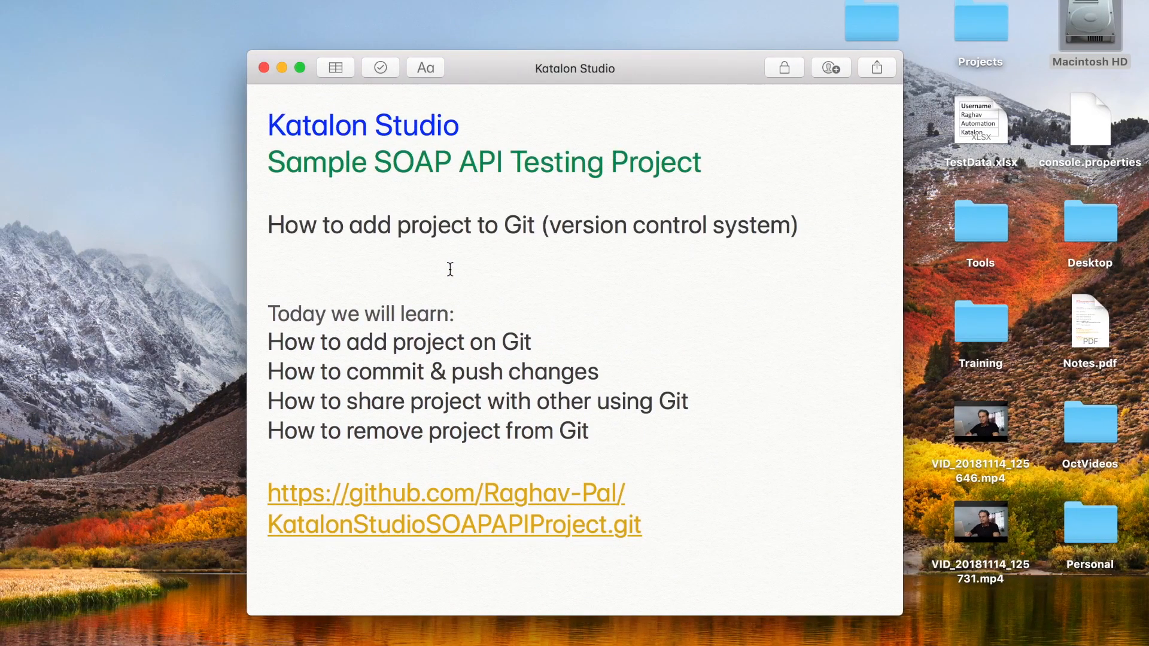
key("ctrl+Right")
key("ctrl+Right")
key("ctrl+Left")
left_click(451, 268)
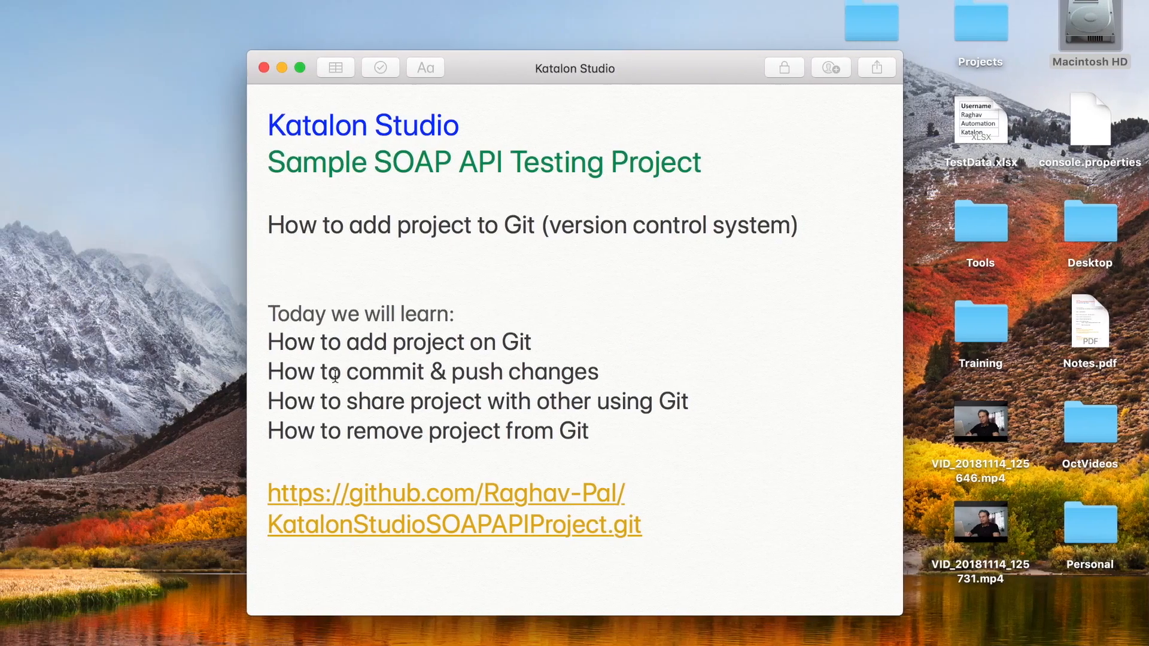
left_click_drag(651, 528, 256, 493)
key("ctrl+c")
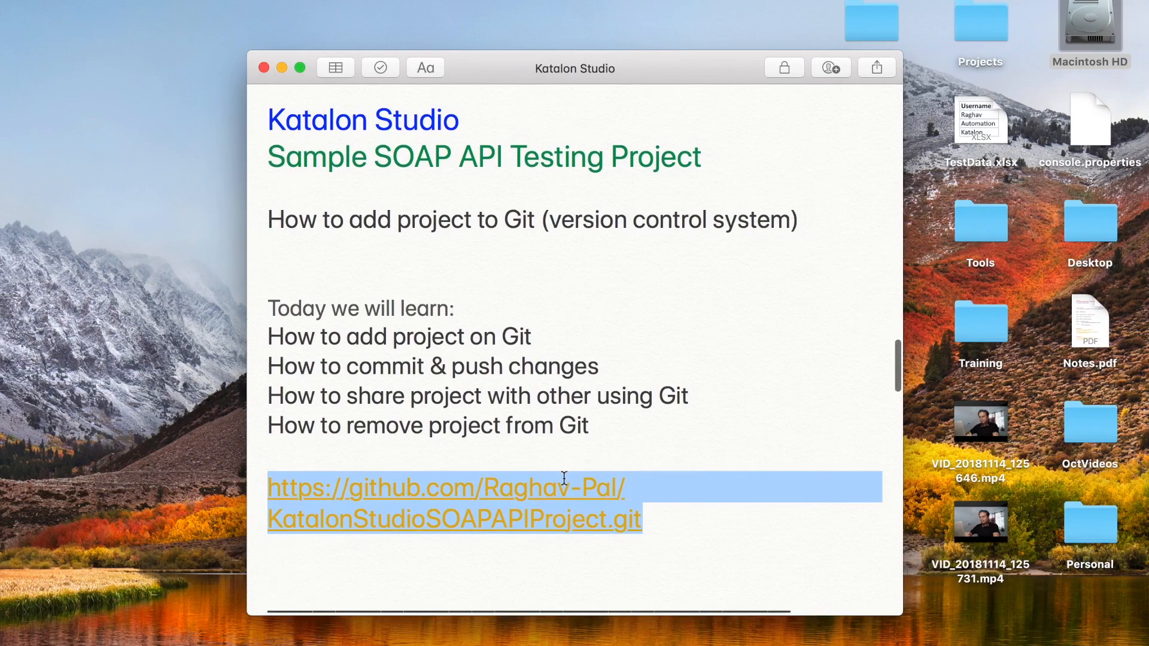
scroll(564, 478, "down", 5)
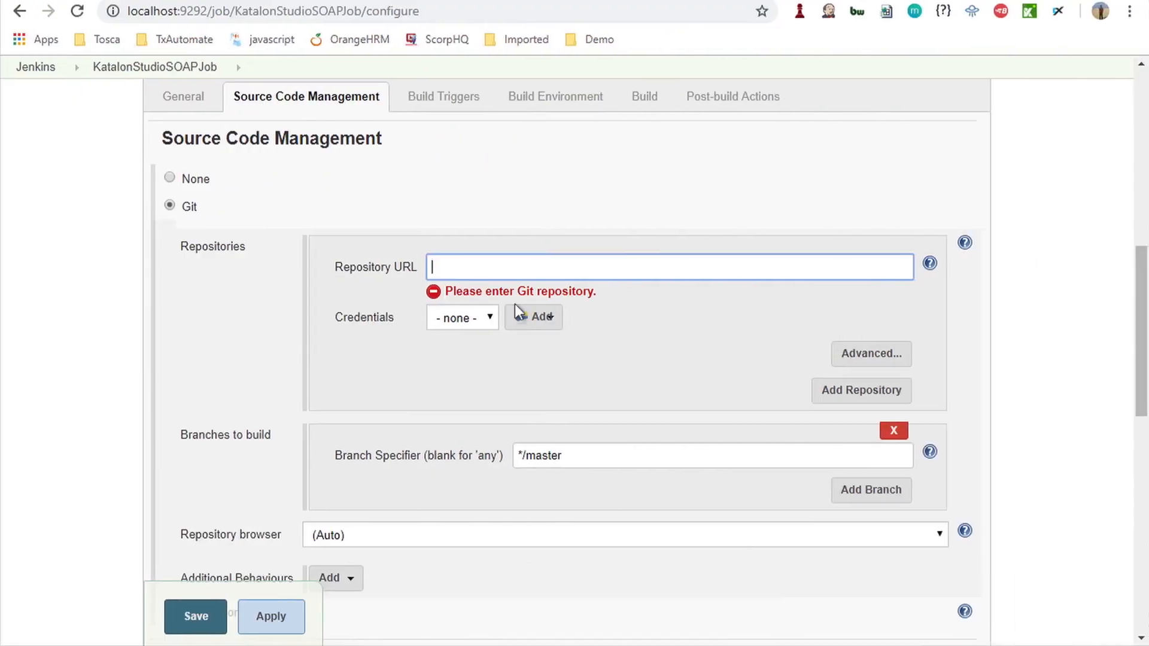
key("ctrl+v")
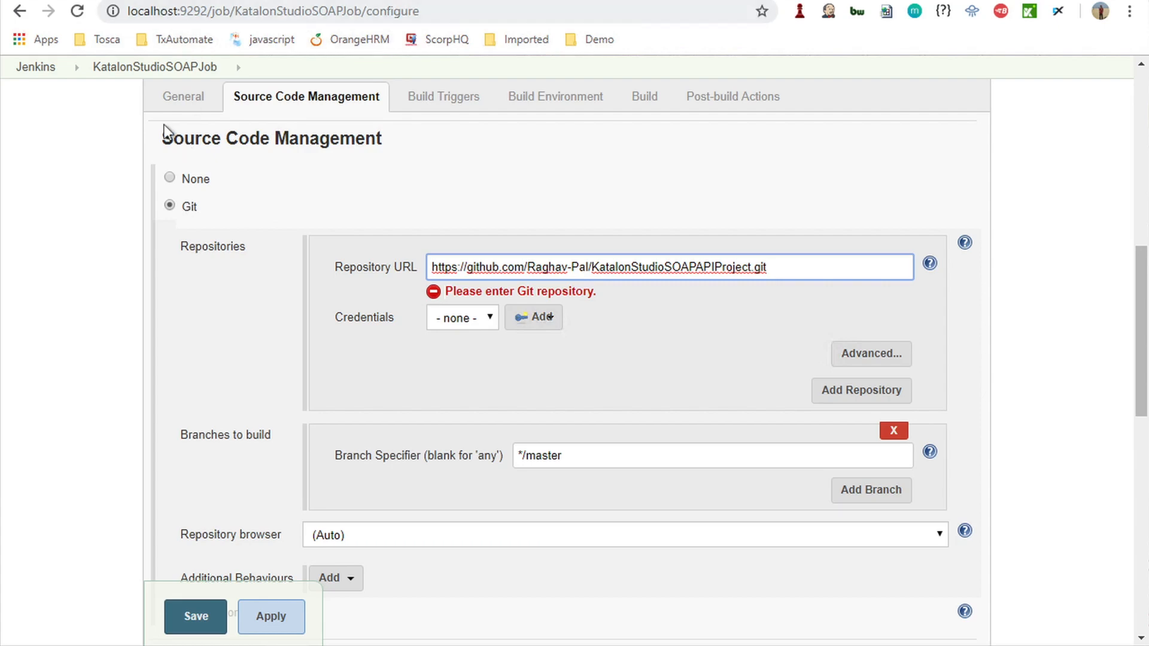
left_click(45, 67)
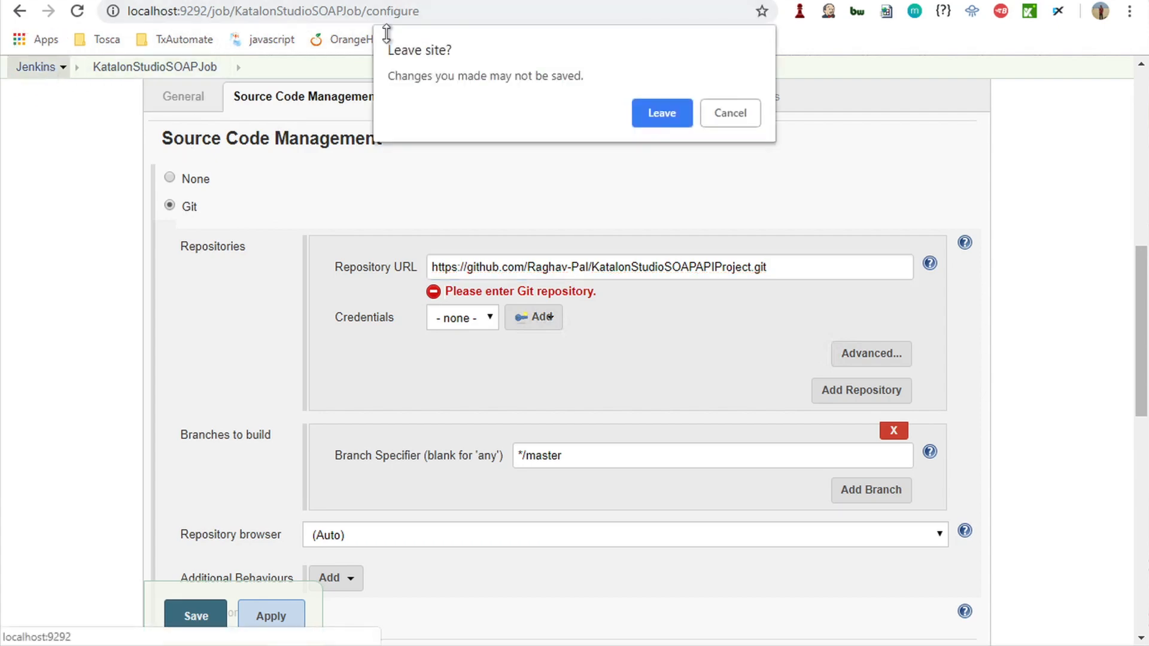
key("super")
left_click(723, 109)
left_click(717, 111)
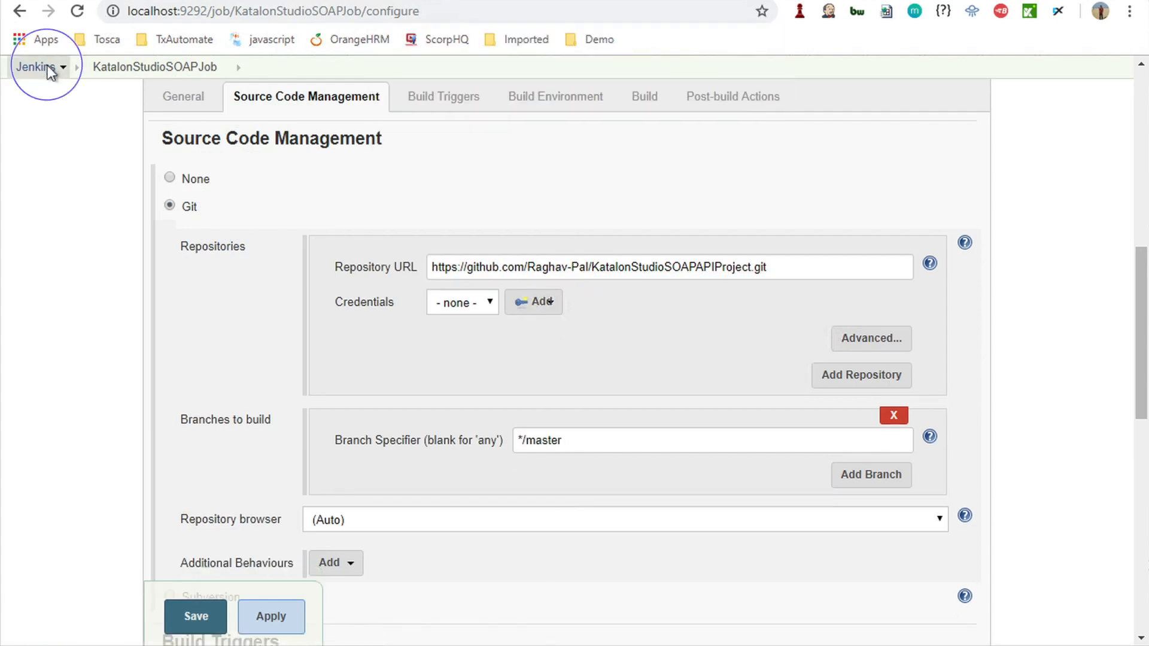
Open the Jenkins Plugin Manager in a separate browser tab and filter the installed plugins by "git".
left_click(44, 67)
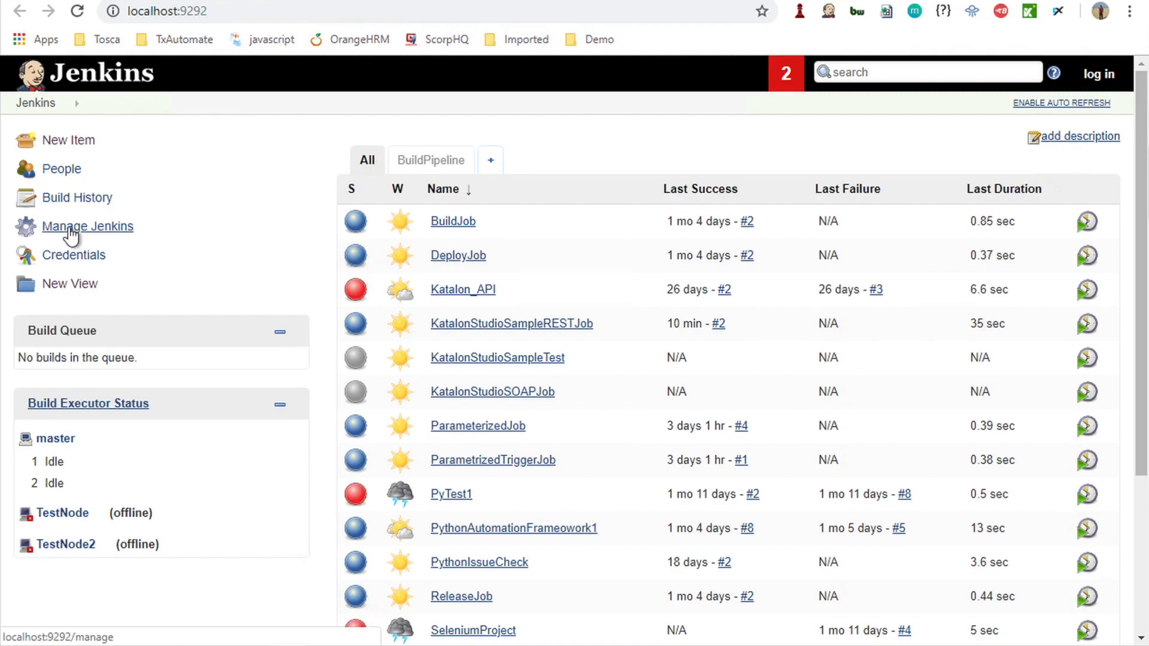
left_click(70, 231)
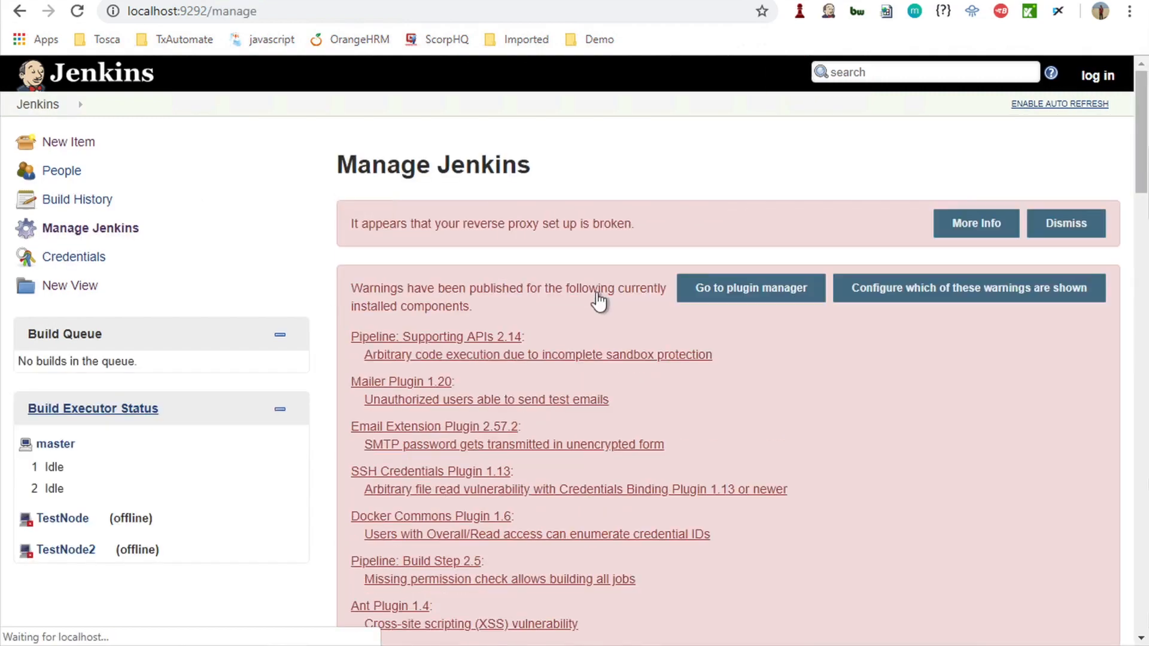
scroll(598, 296, "down", 15)
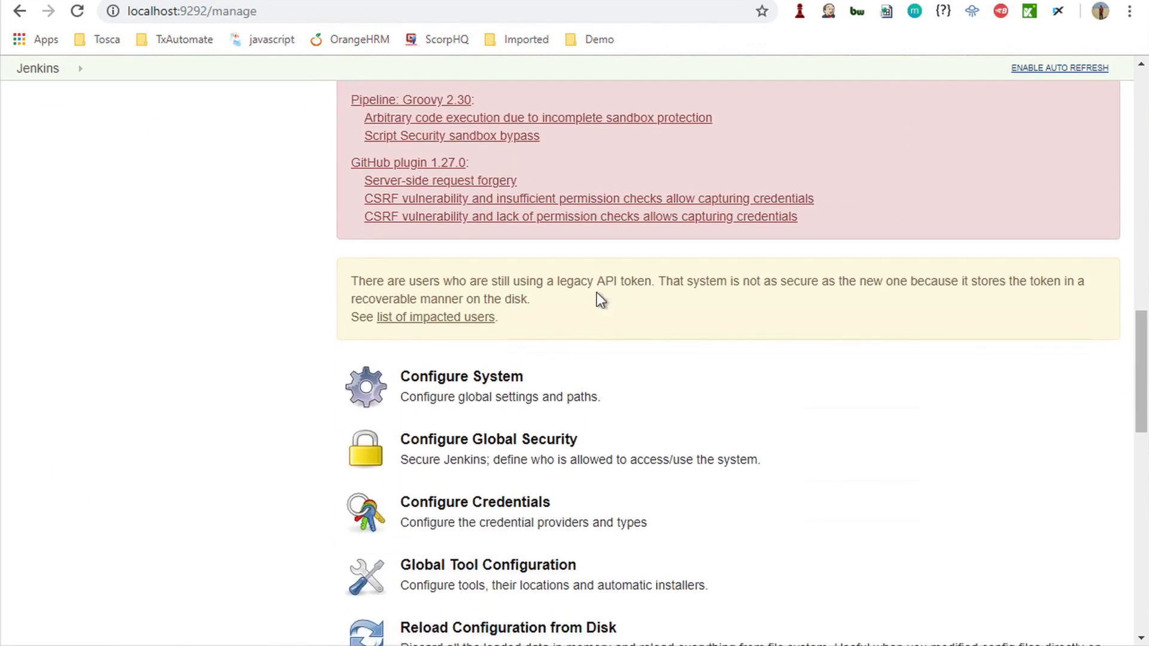
left_click(466, 520)
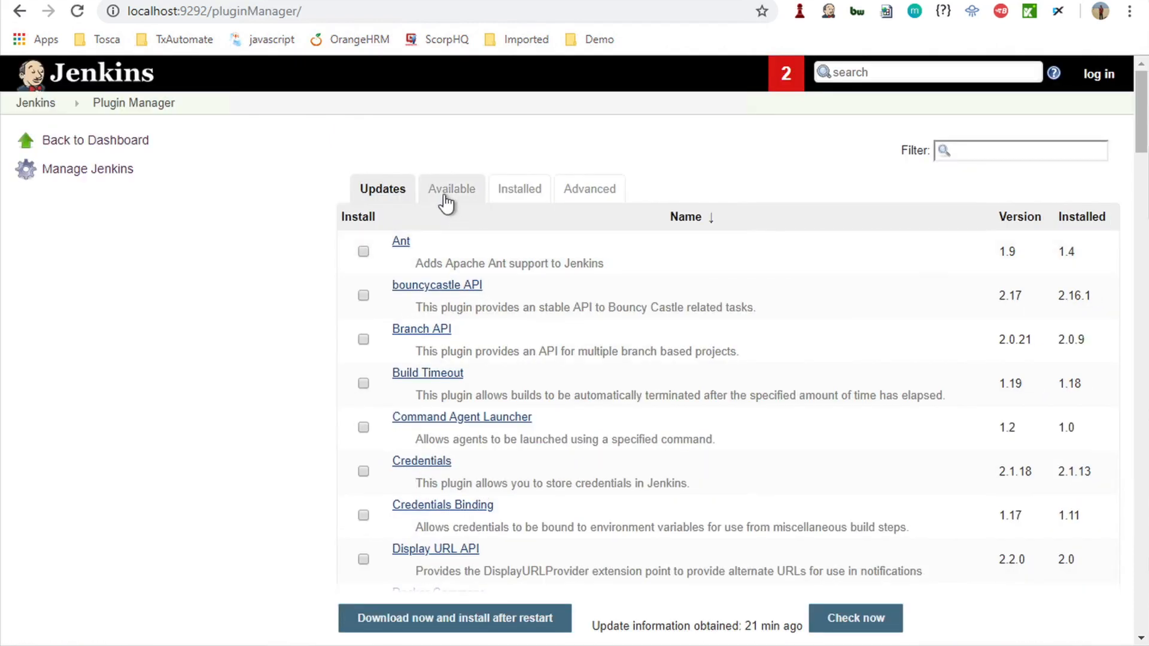
left_click(522, 191)
left_click(994, 151)
type("git")
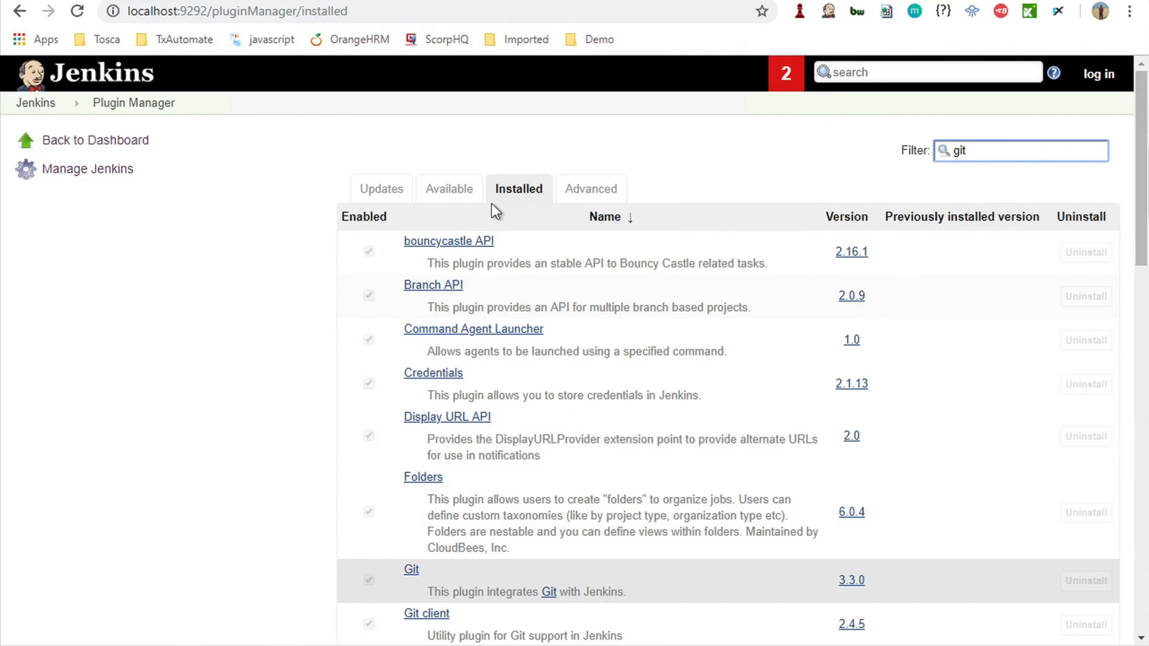
Browse the available plugins and their install options, and return to the KatalonStudioSOAPJob configuration.
left_click(444, 192)
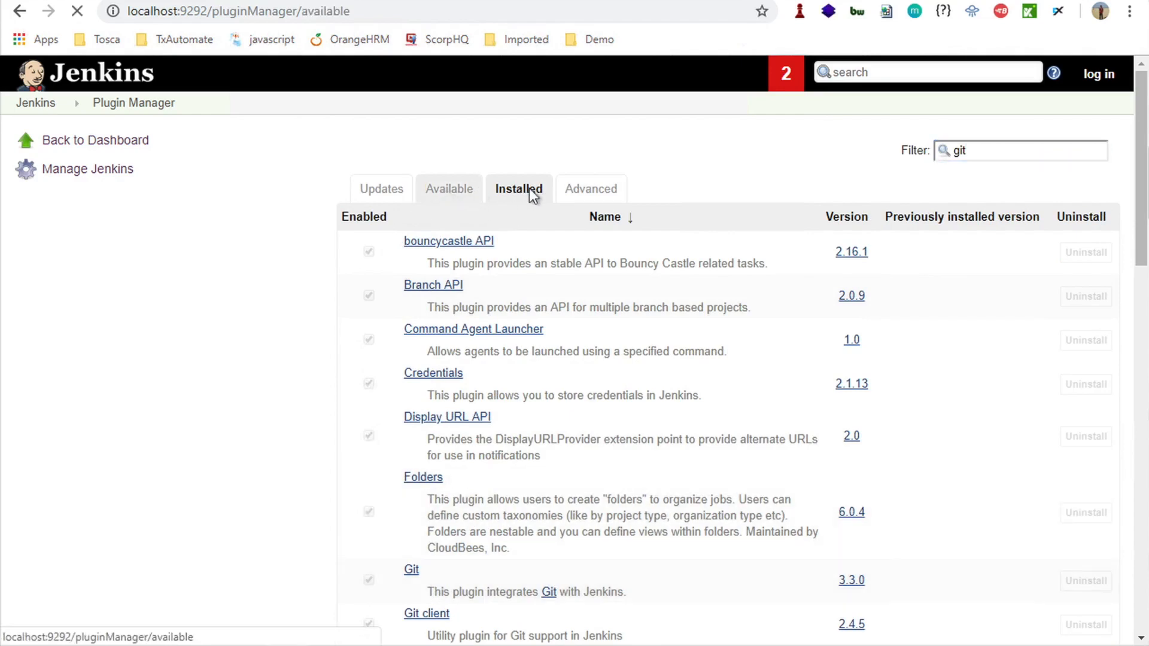
scroll(445, 326, "down", 6)
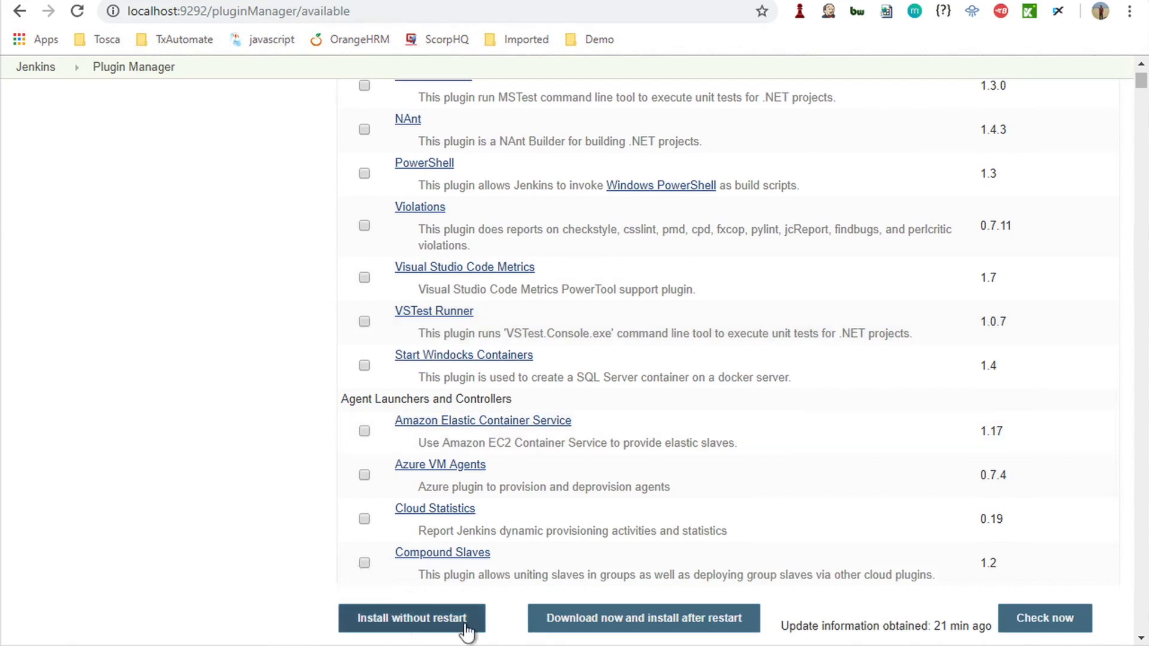
scroll(551, 297, "up", 7)
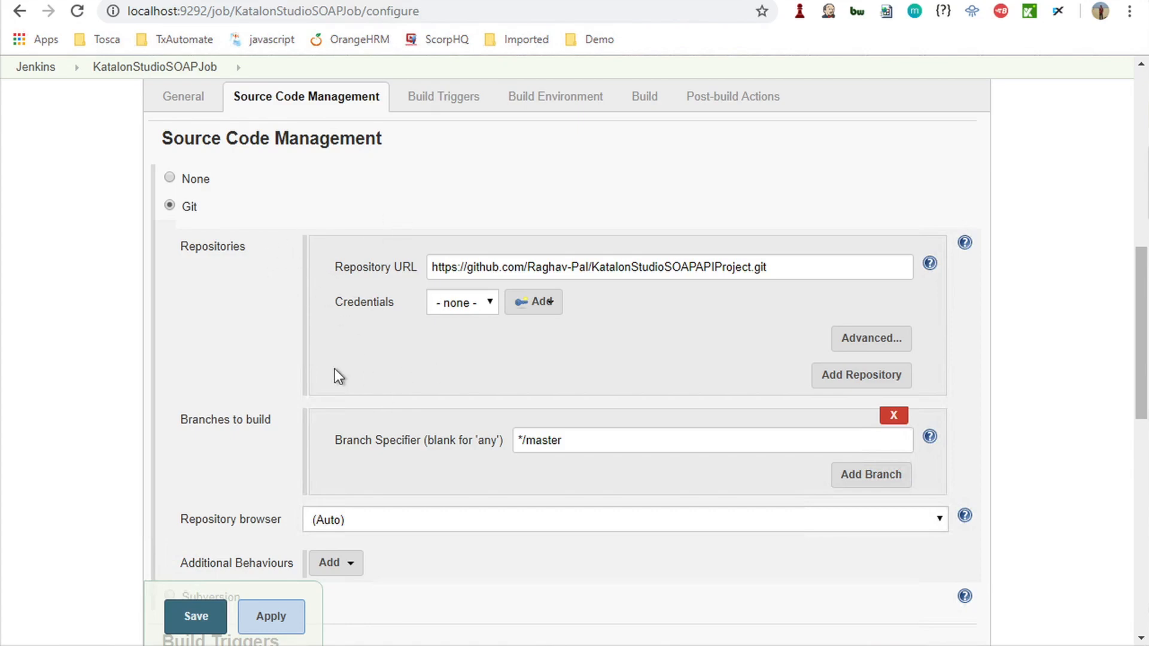
scroll(335, 370, "down", 7)
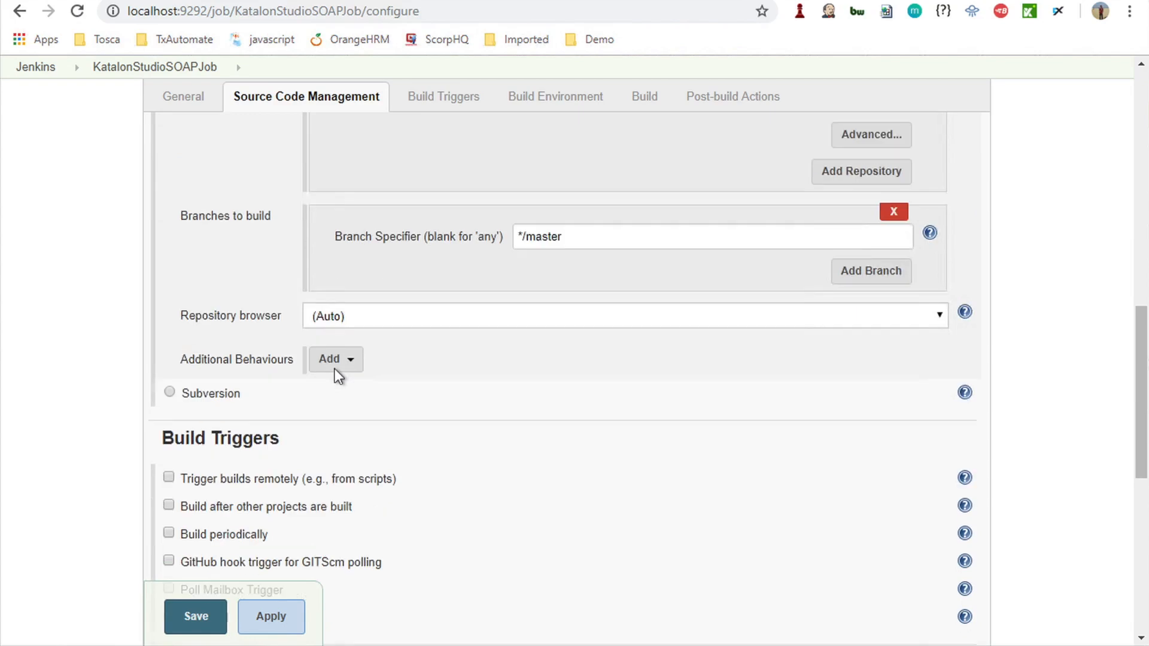
Check the available build steps, then apply and save the KatalonStudioSOAPJob configuration without adding one.
scroll(335, 368, "down", 5)
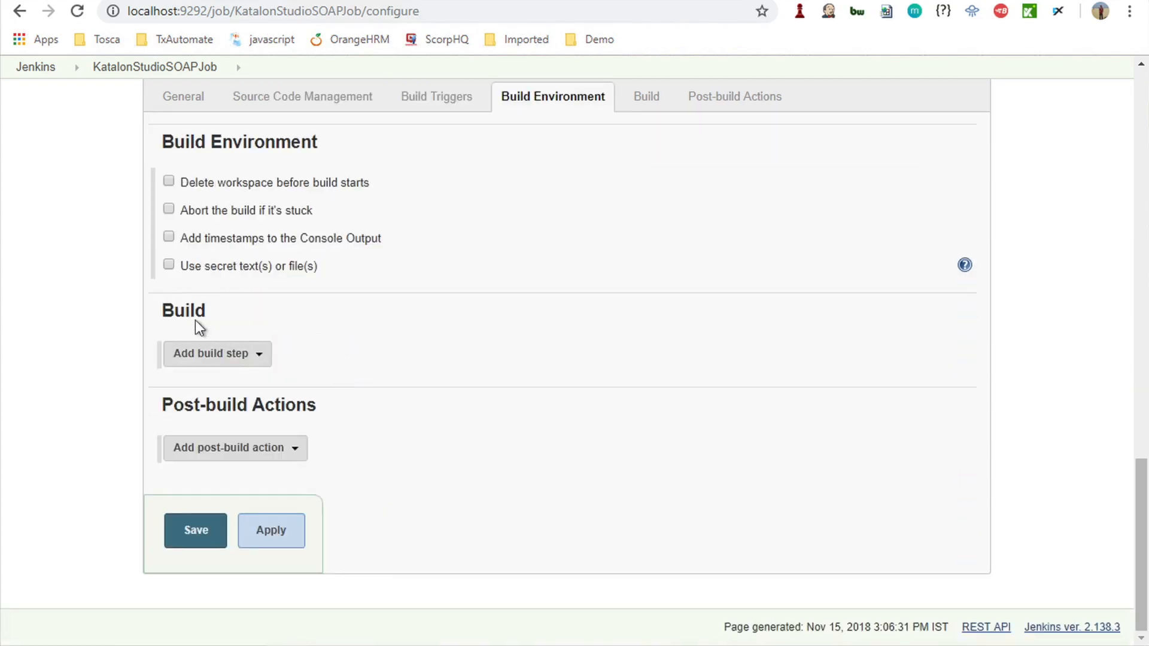
left_click(229, 362)
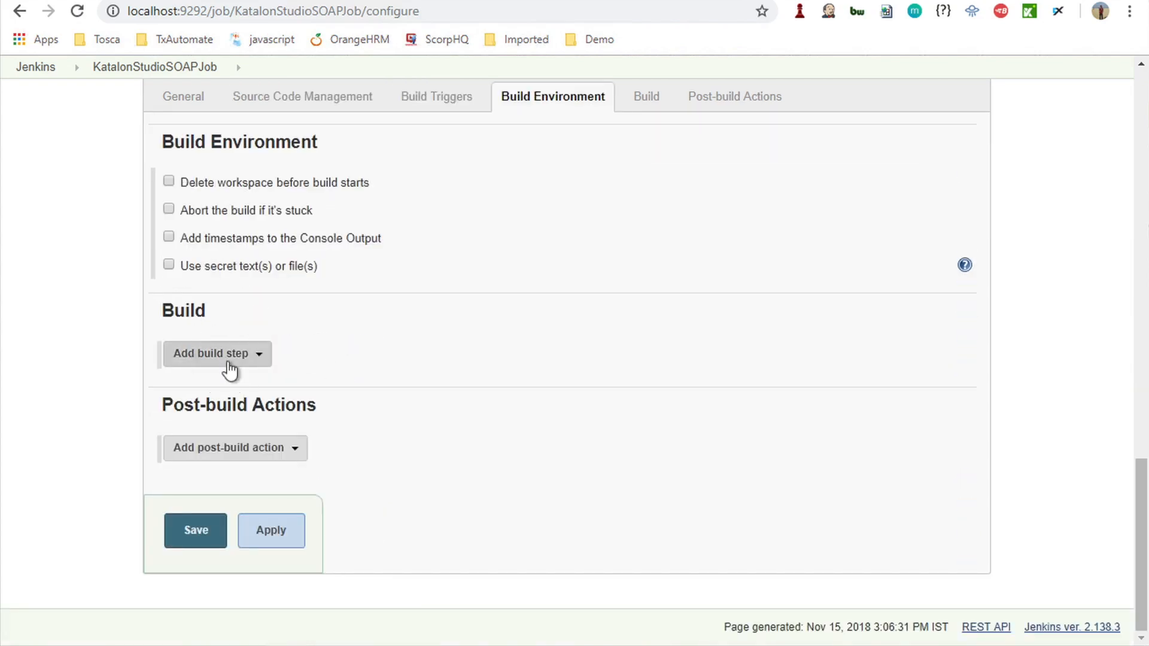
left_click(87, 344)
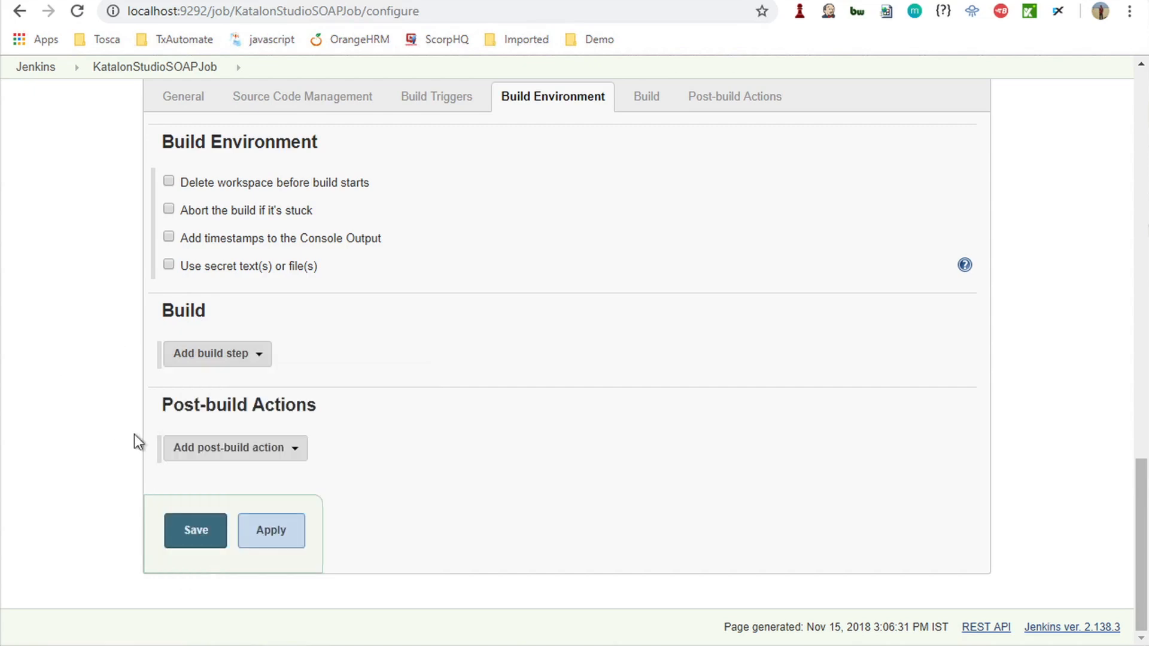
left_click(267, 546)
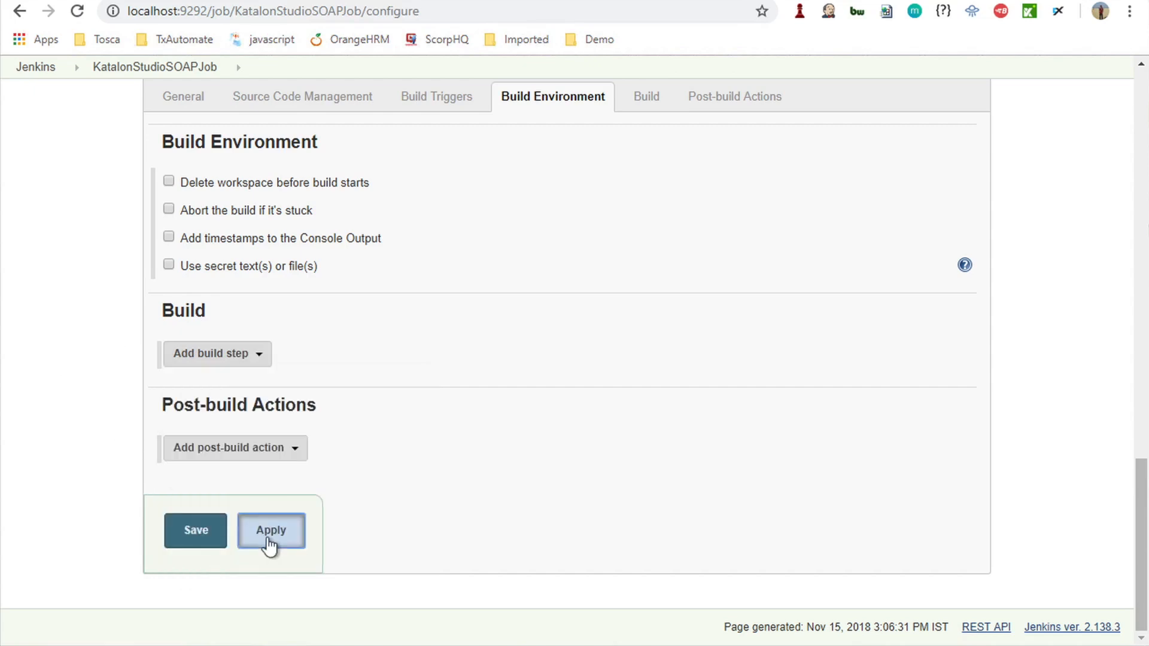
left_click(191, 545)
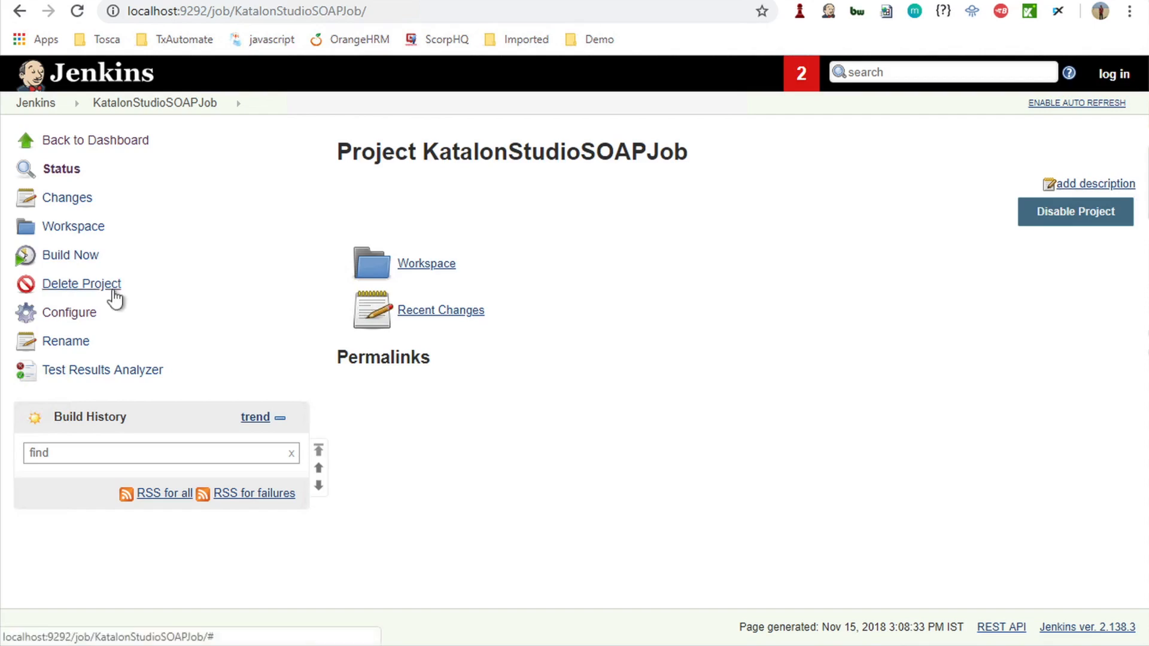
Run a build of KatalonStudioSOAPJob and examine the console output of build #1, including the cloned repository URL.
left_click(68, 256)
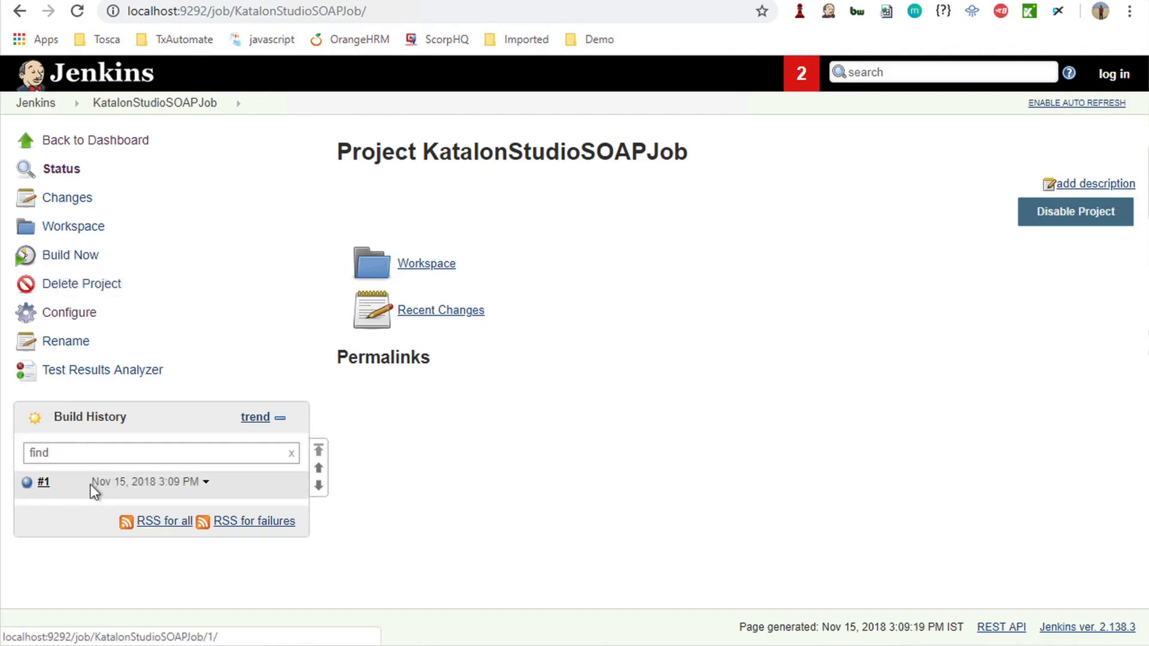
left_click(128, 484)
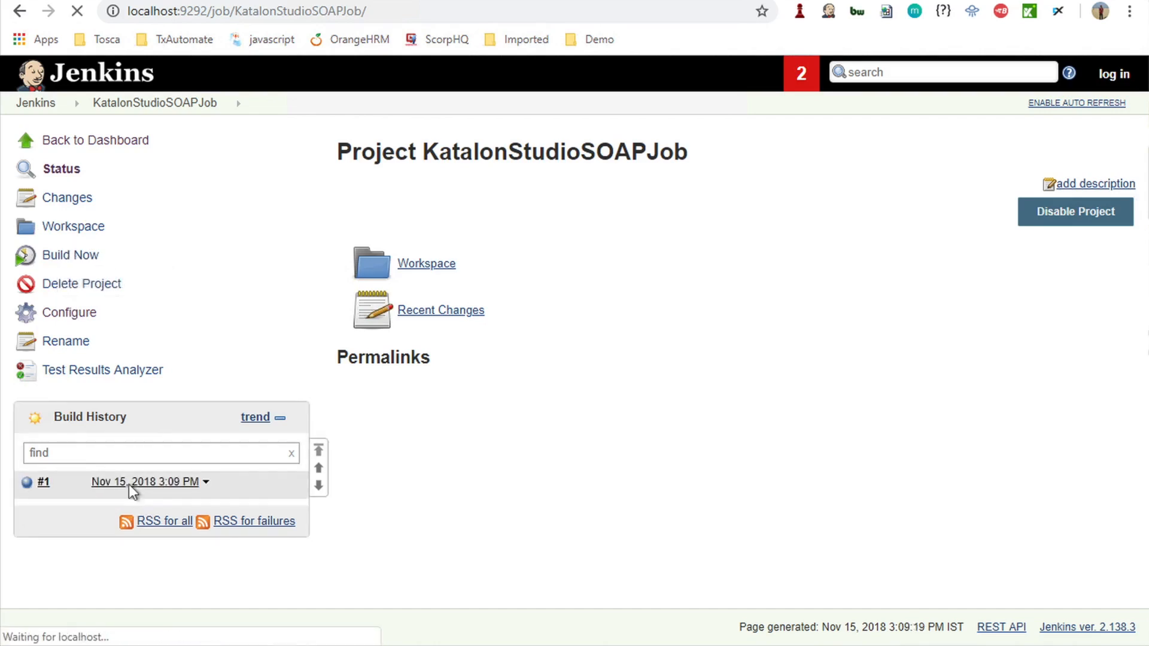
left_click(87, 231)
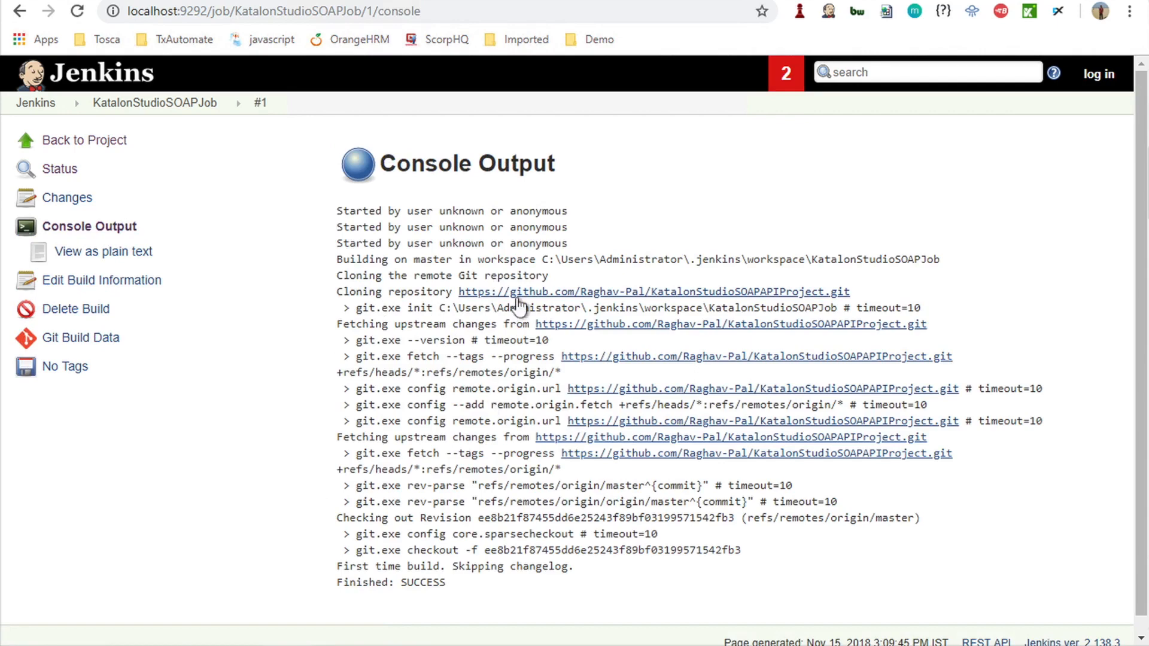
left_click_drag(441, 308, 838, 304)
Reopen the KatalonStudioSOAPJob configuration and add an Execute Windows batch command build step.
left_click(68, 142)
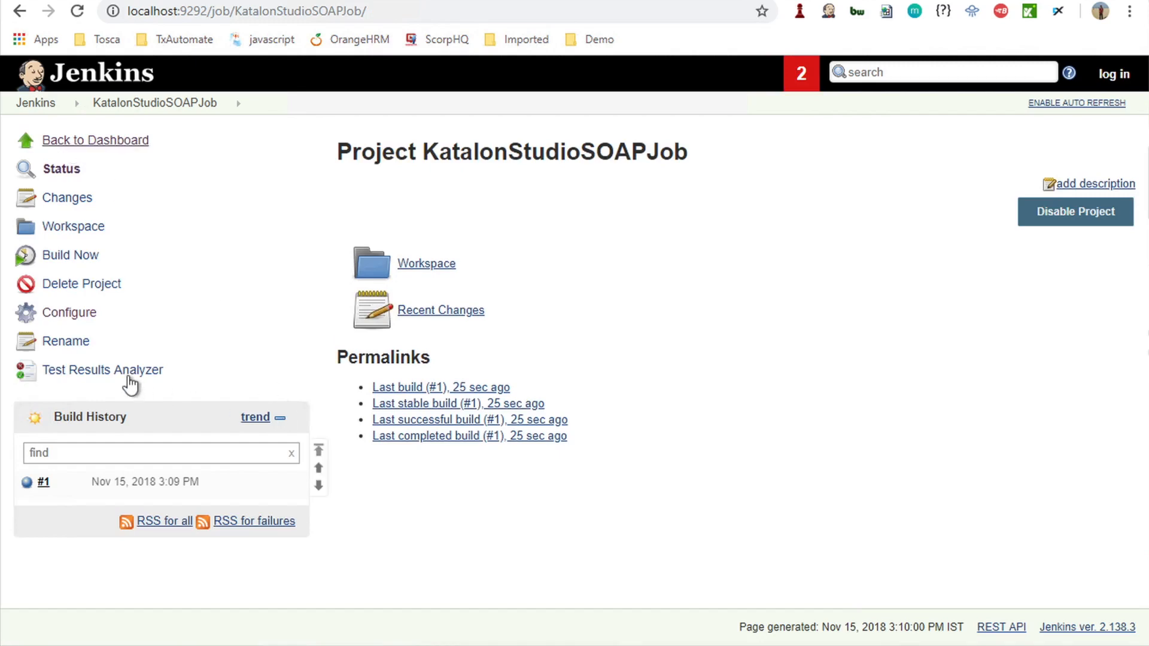
left_click(71, 313)
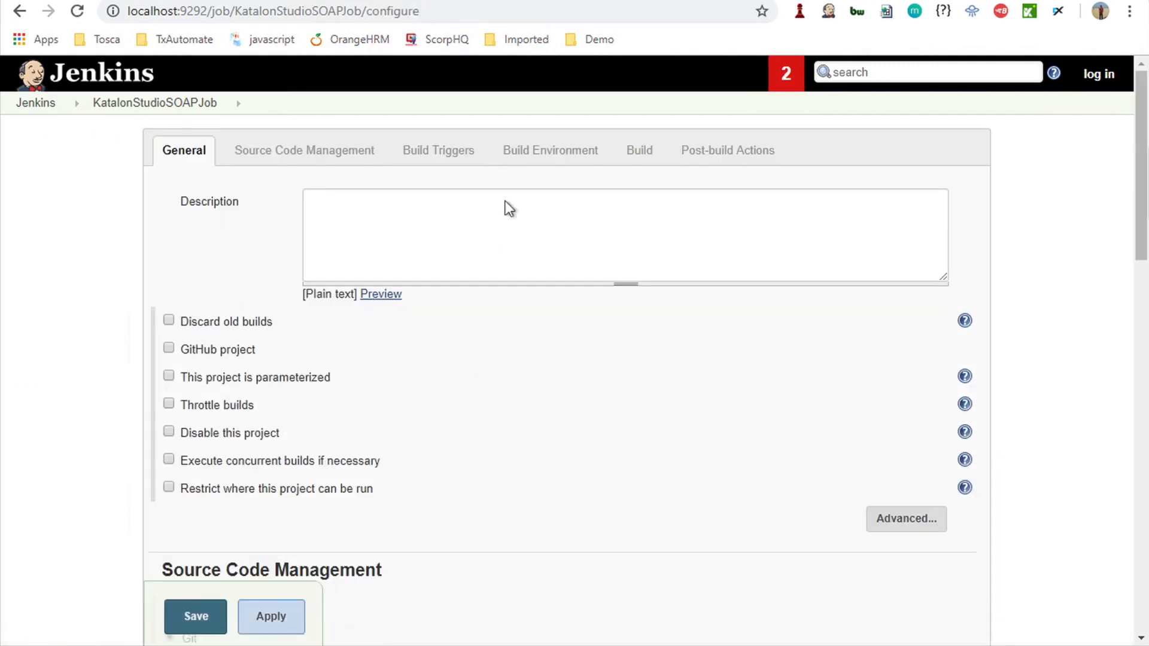
left_click(640, 151)
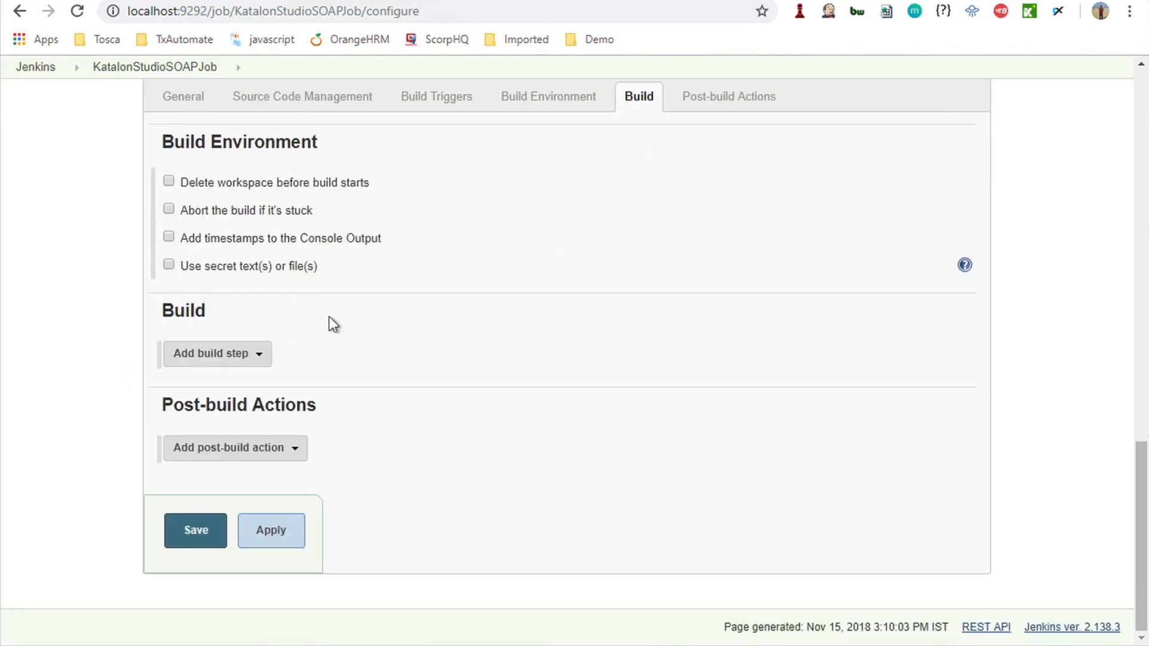
left_click(245, 358)
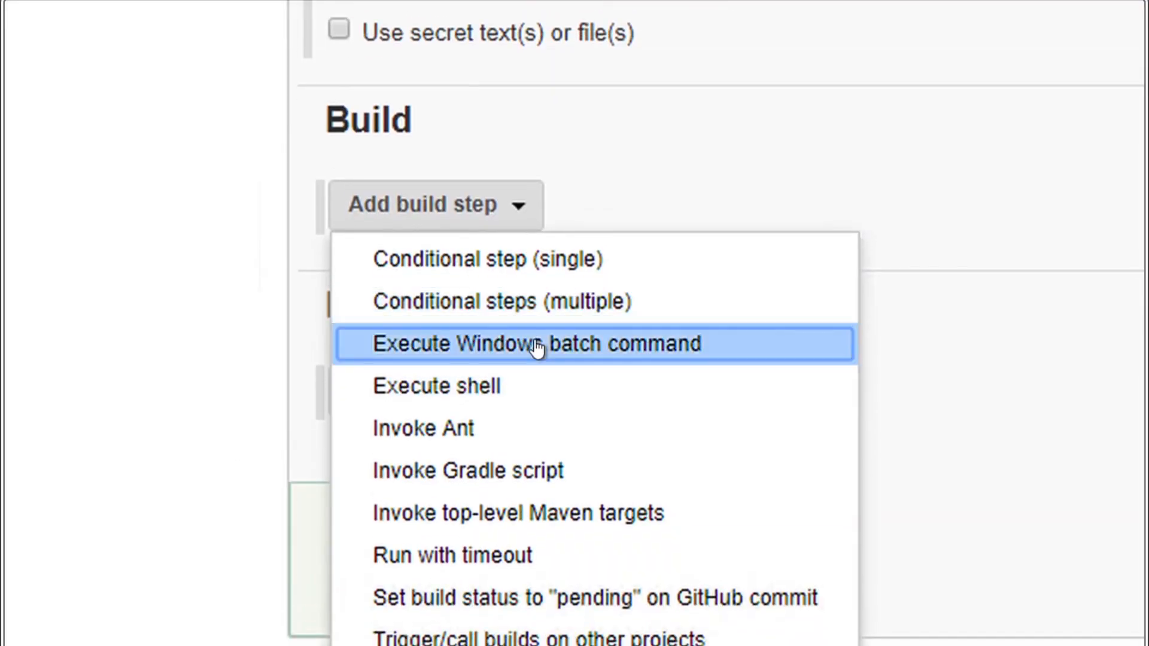
scroll(537, 347, "down", 1)
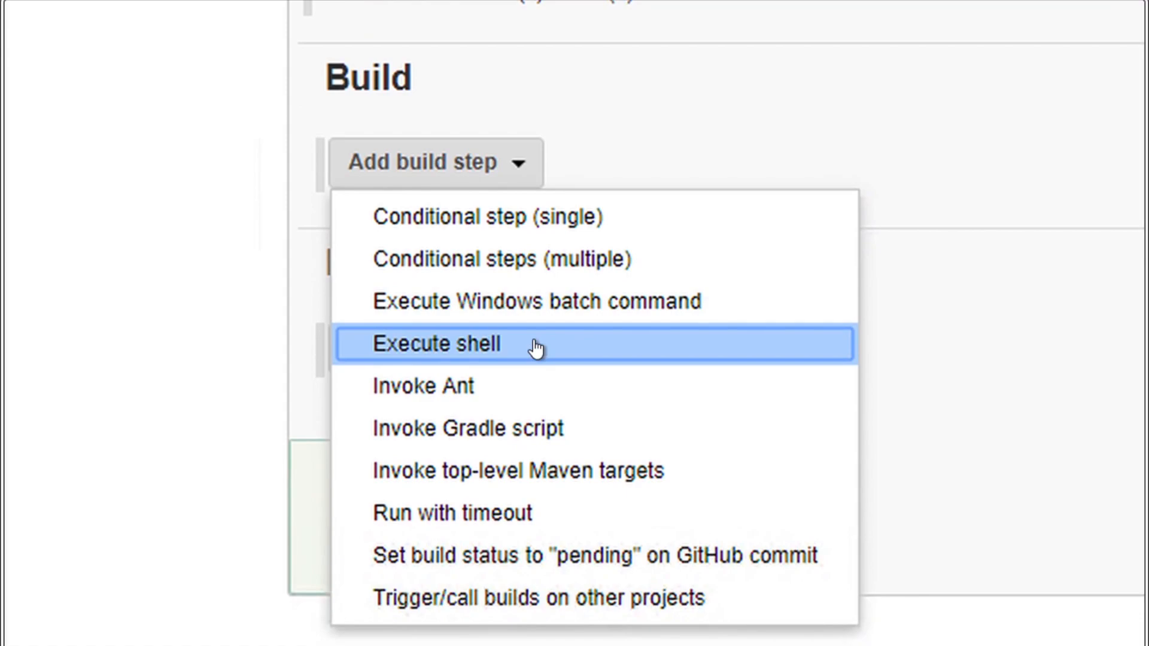
scroll(533, 347, "up", 1)
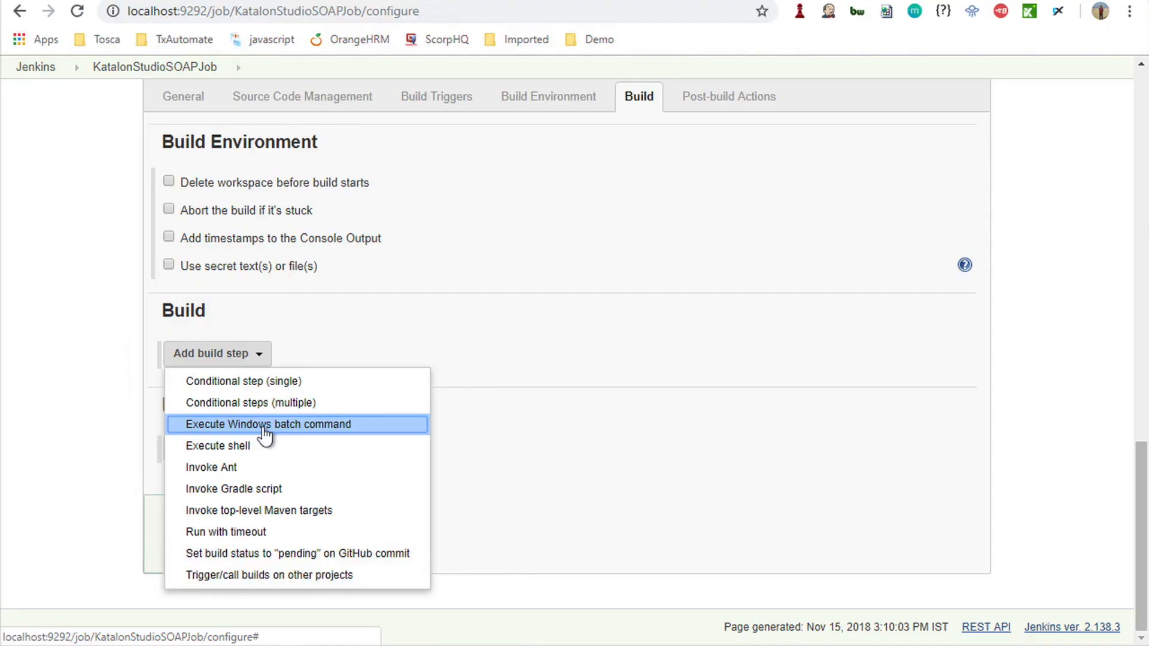
left_click(526, 344)
left_click(294, 418)
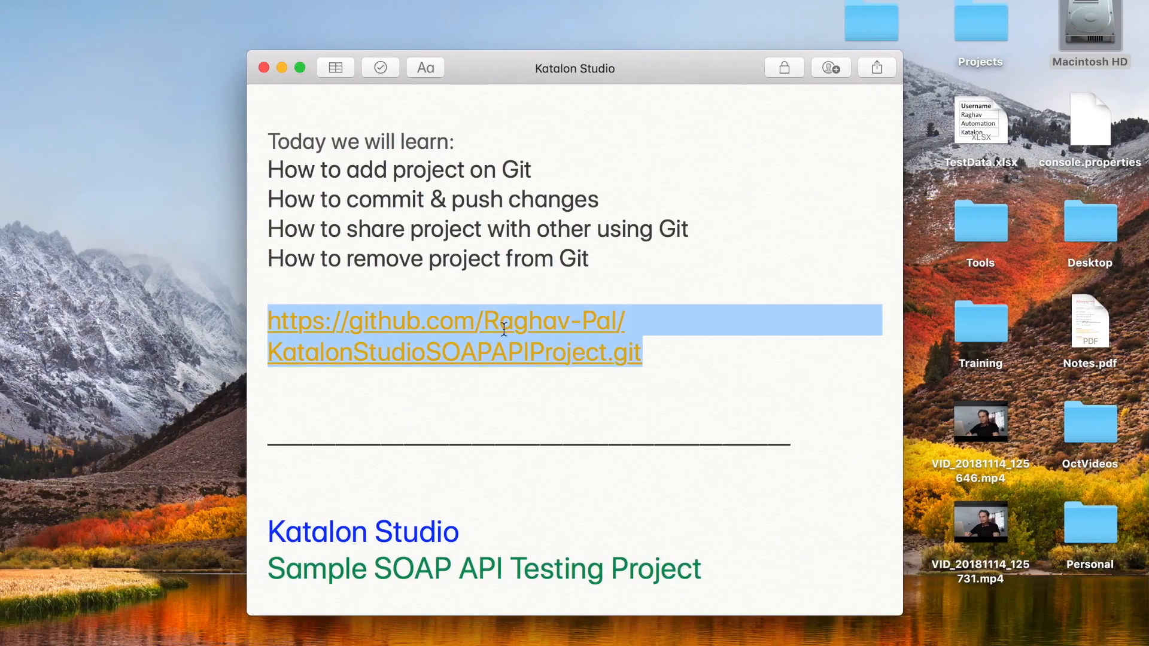
Look through the earlier lesson sections of the Katalon Studio note and return to the batch command in the Jenkins job.
scroll(504, 330, "up", 5)
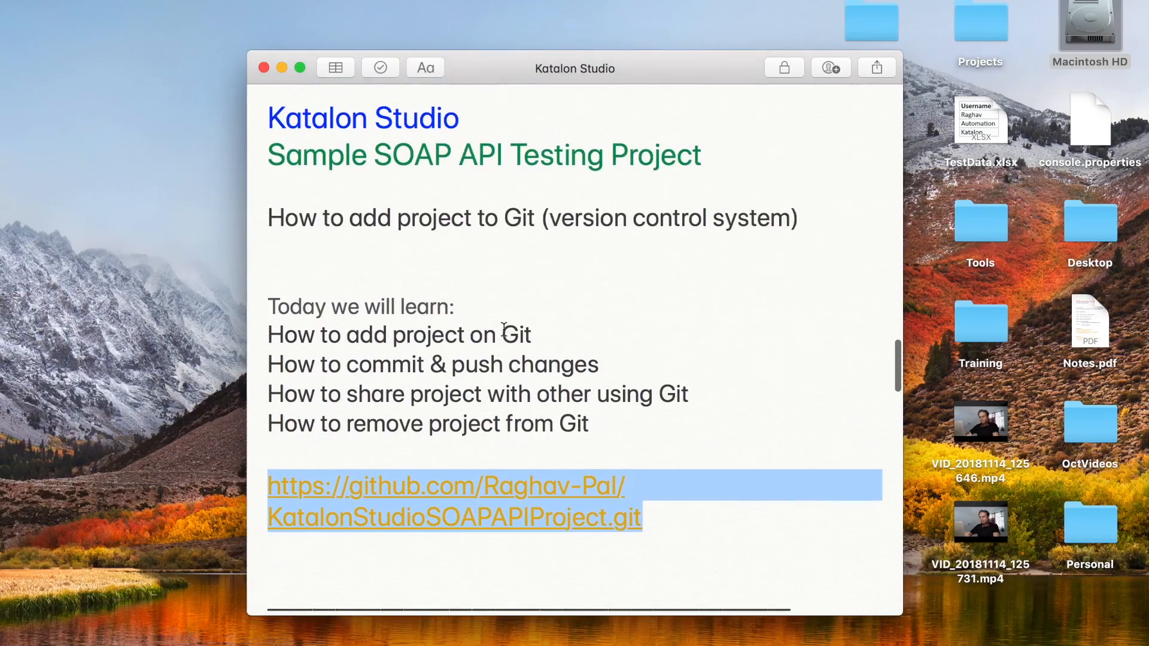
scroll(504, 330, "up", 4)
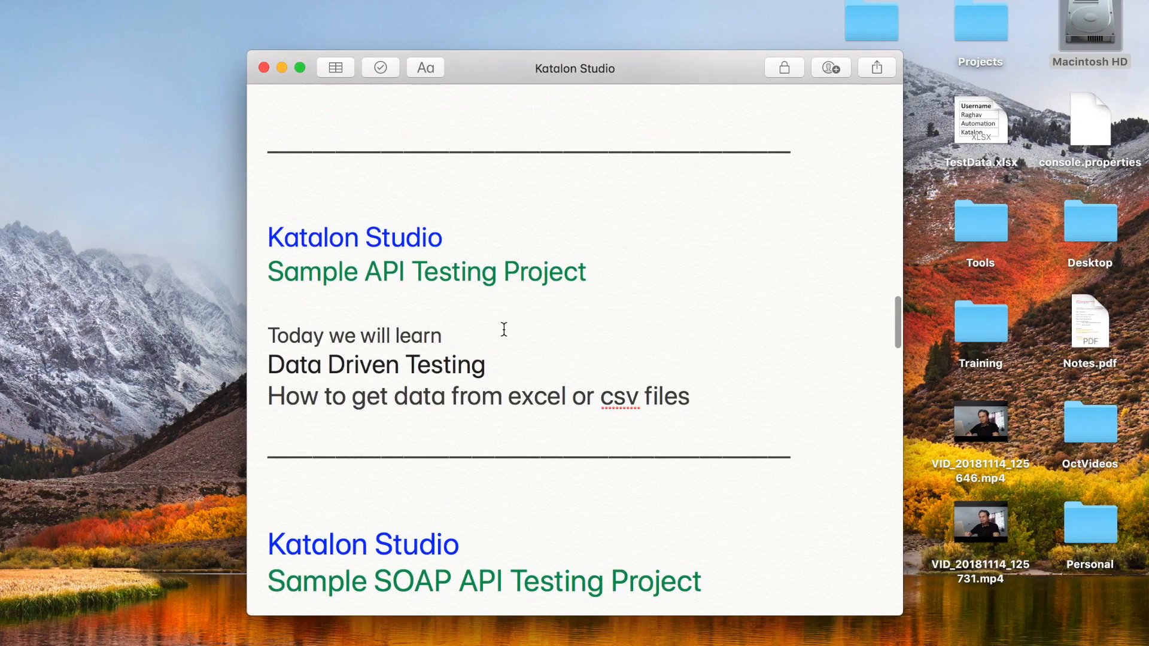
scroll(504, 329, "up", 3)
scroll(504, 329, "up", 5)
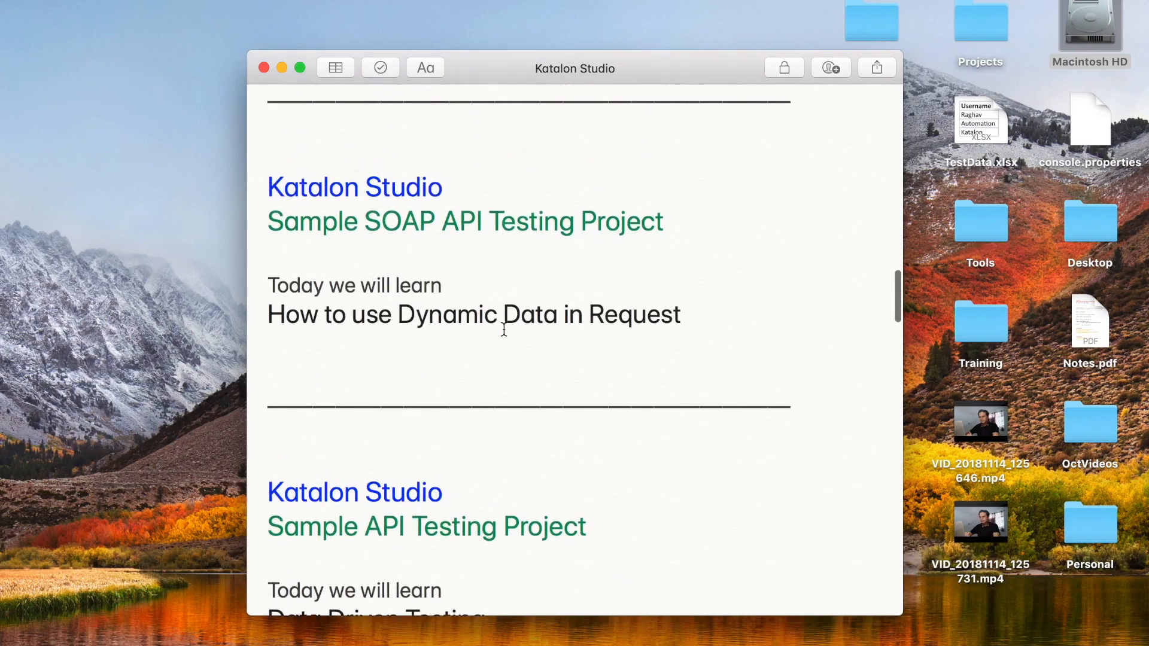
scroll(504, 330, "up", 8)
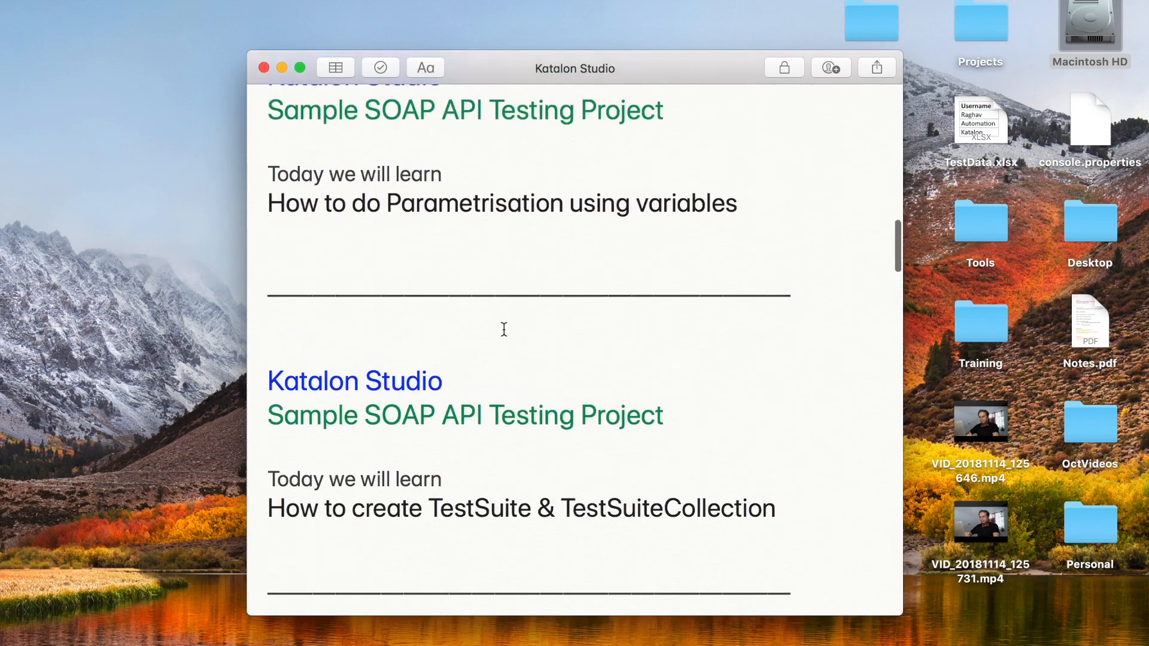
scroll(504, 329, "up", 8)
scroll(504, 329, "down", 15)
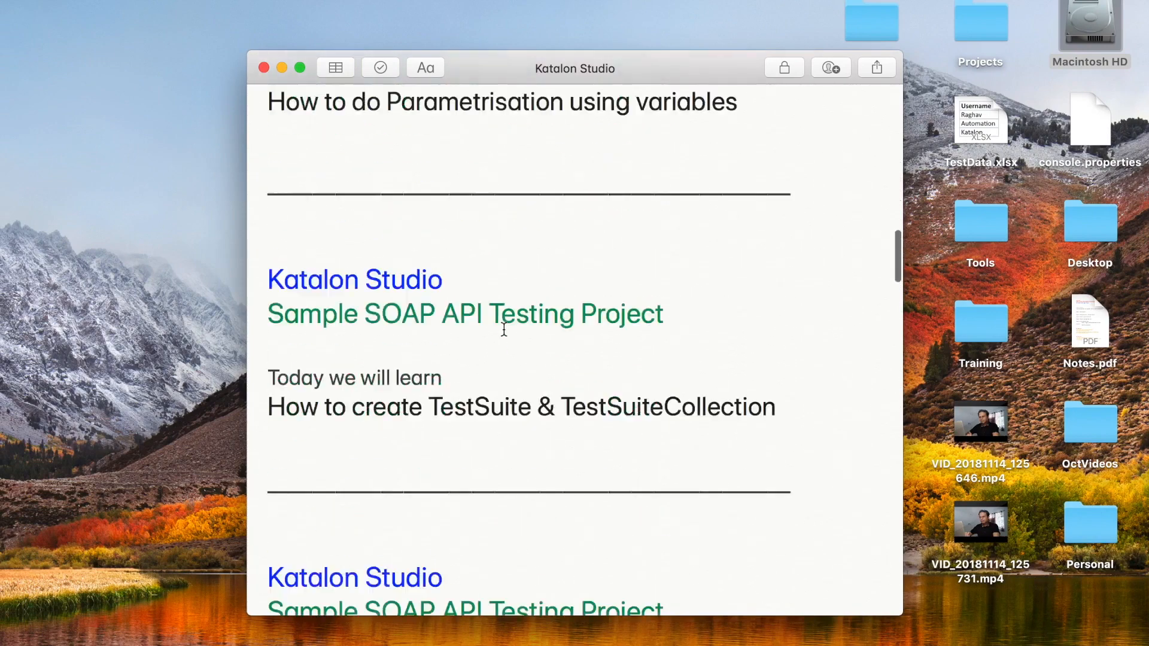
scroll(504, 330, "down", 10)
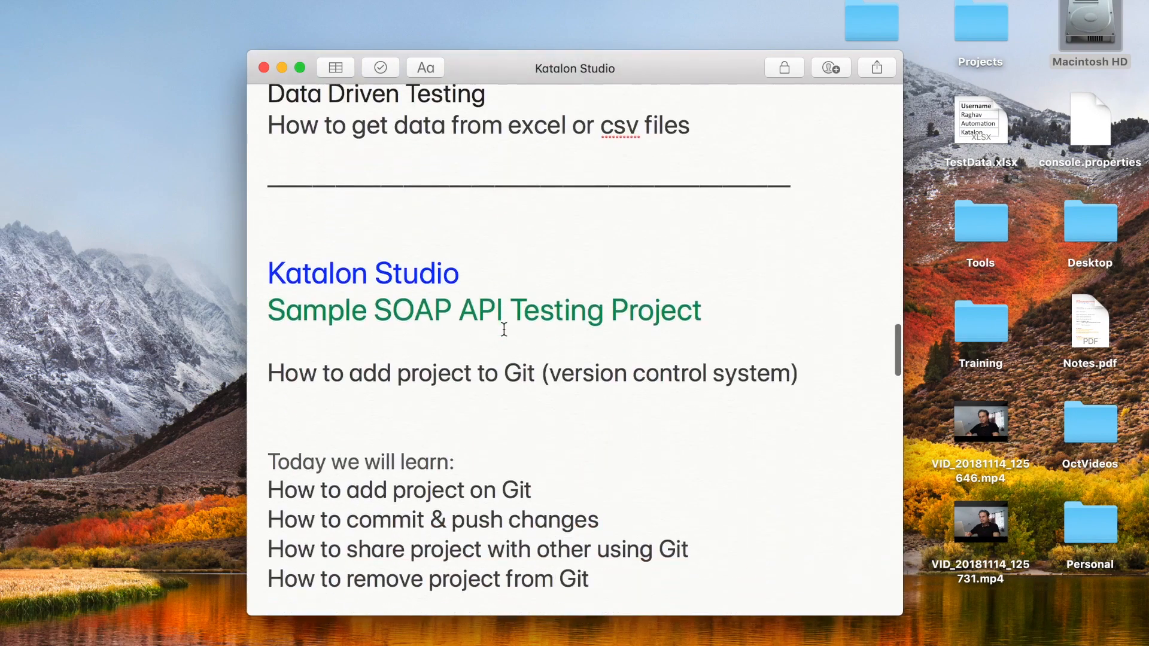
scroll(504, 329, "down", 8)
key("ctrl+Right")
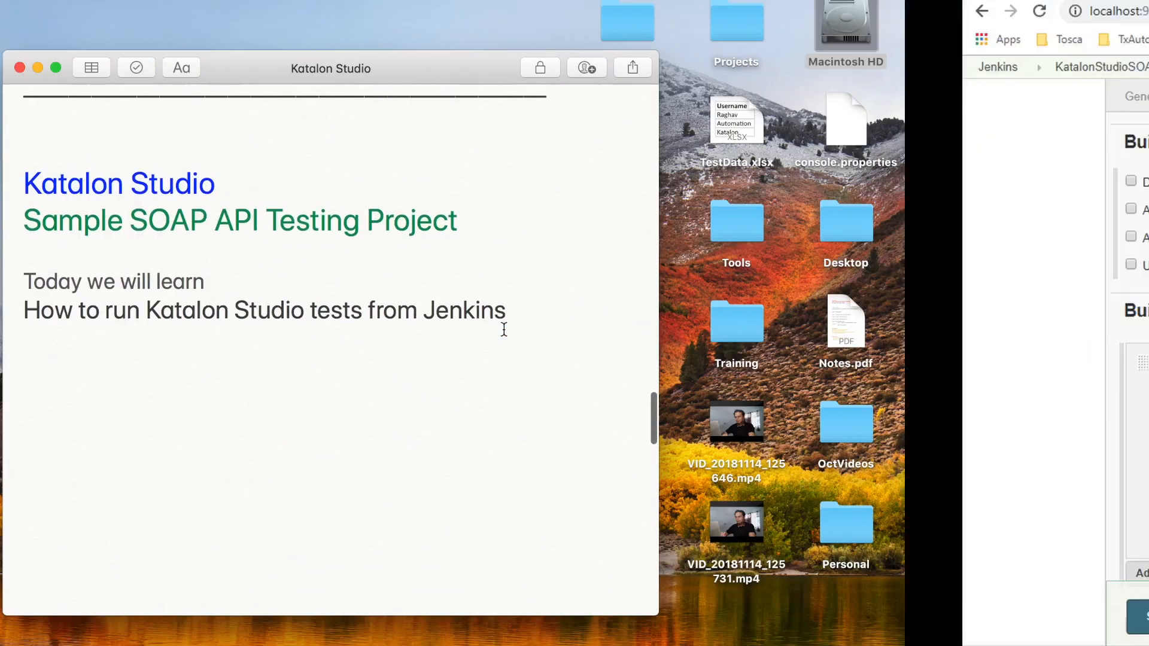
left_click(353, 437)
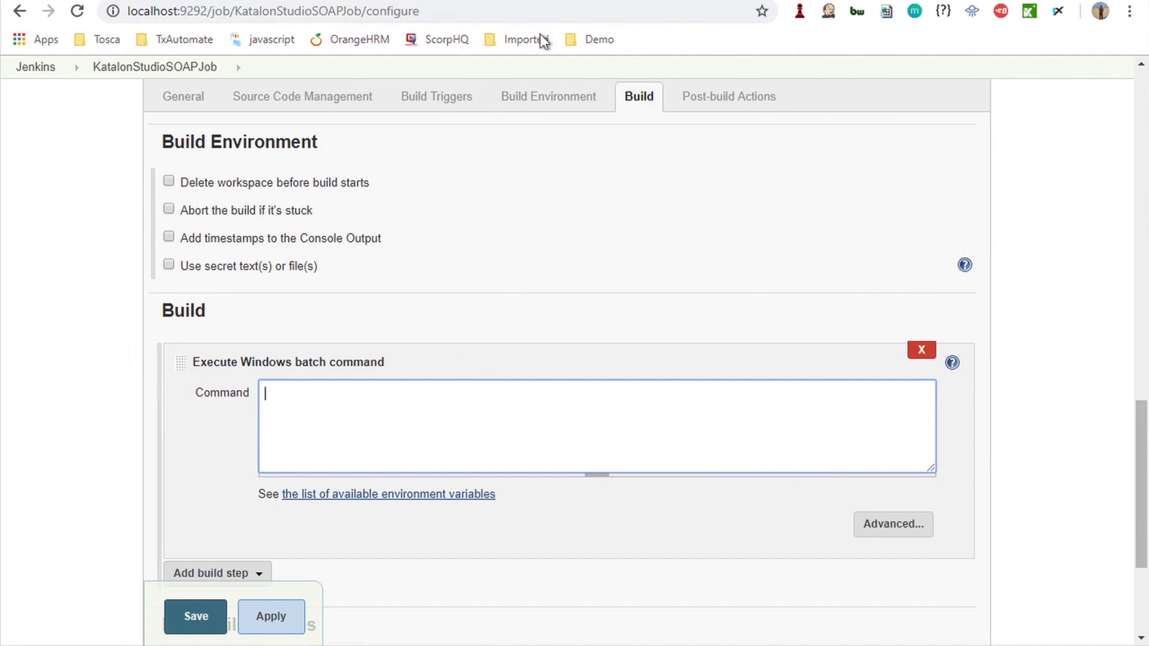
Switch to Katalon Studio and generate the console-mode command for Test Suites/TestSuiteOne with the default profile.
key("alt+Tab")
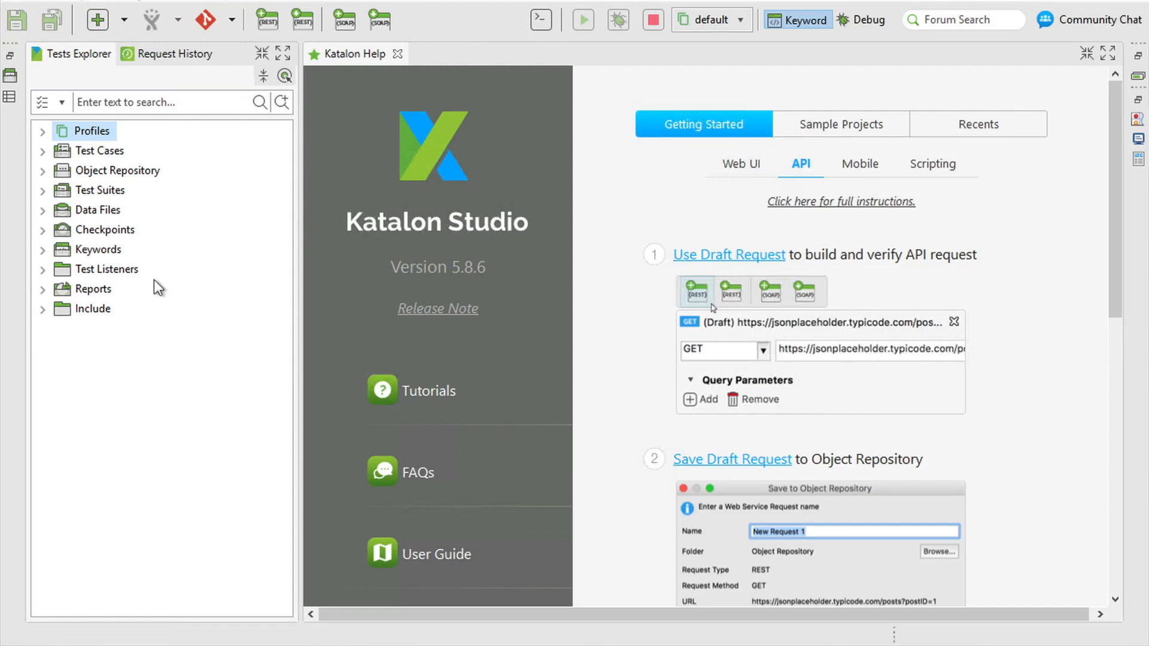
left_click(542, 21)
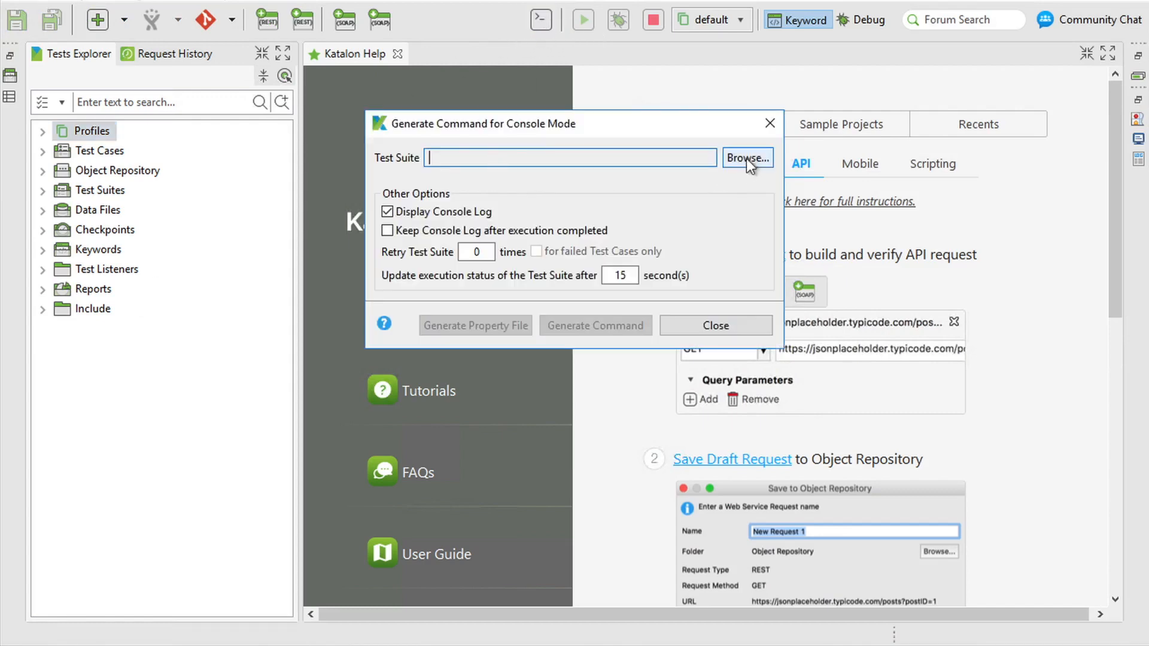
left_click(745, 158)
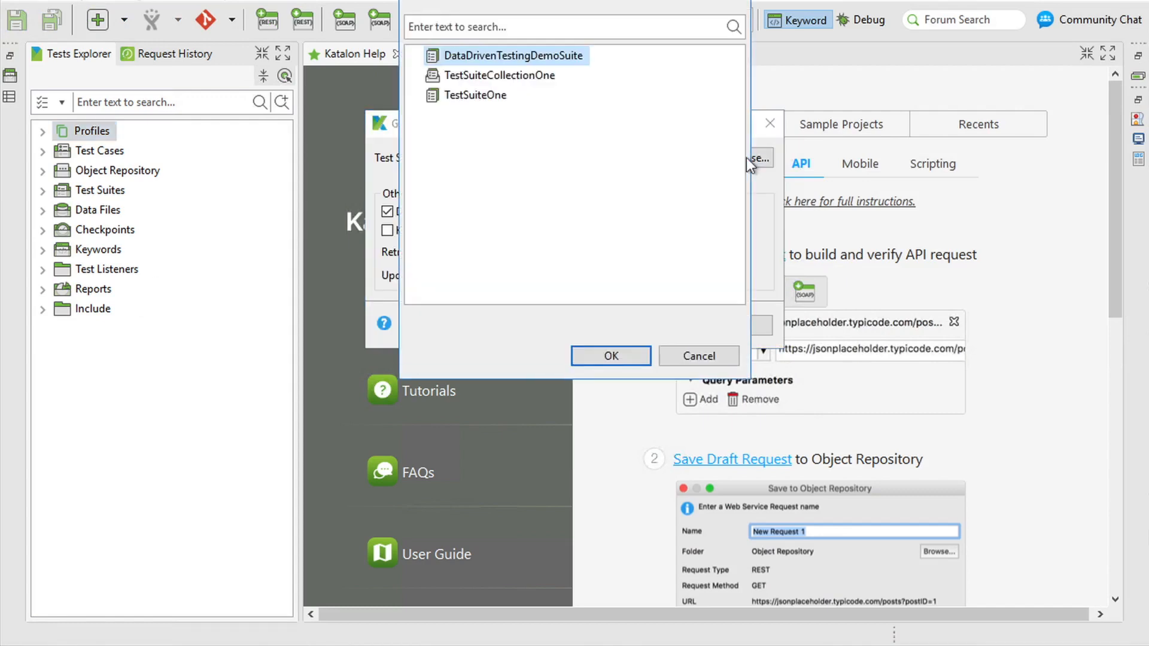
left_click(476, 96)
left_click(594, 349)
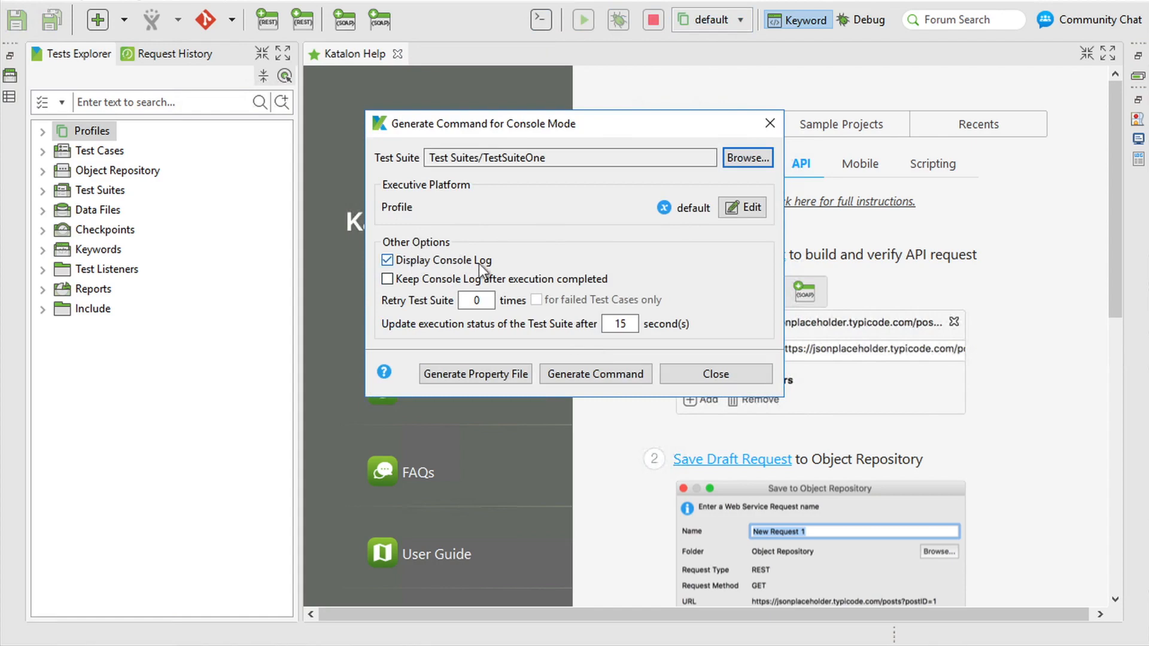
left_click(588, 375)
Copy the whole generated Katalon command into the Windows batch command of the Jenkins job and highlight its project path.
left_click(395, 142)
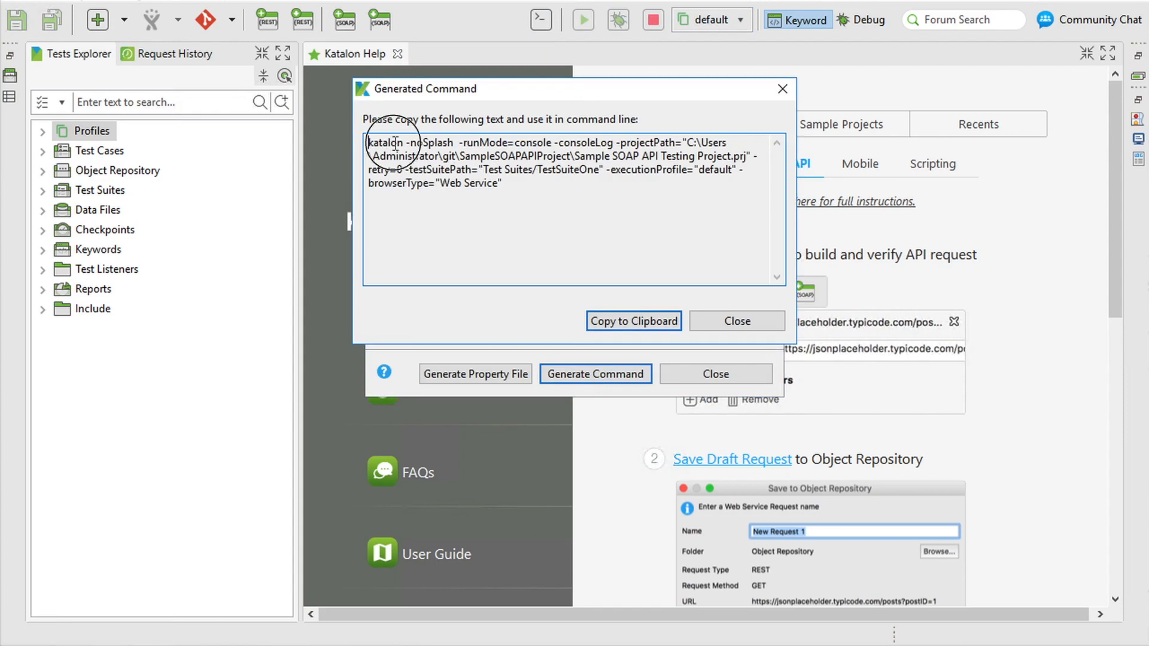
left_click_drag(395, 142, 364, 130)
key("ctrl+c")
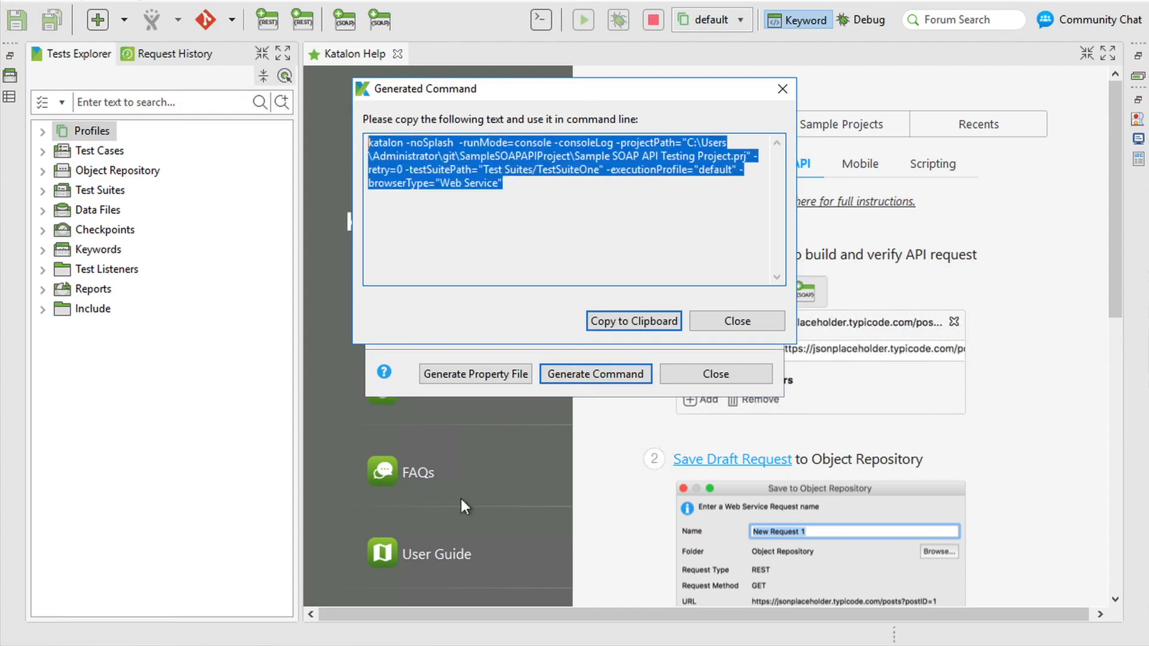
left_click(286, 645)
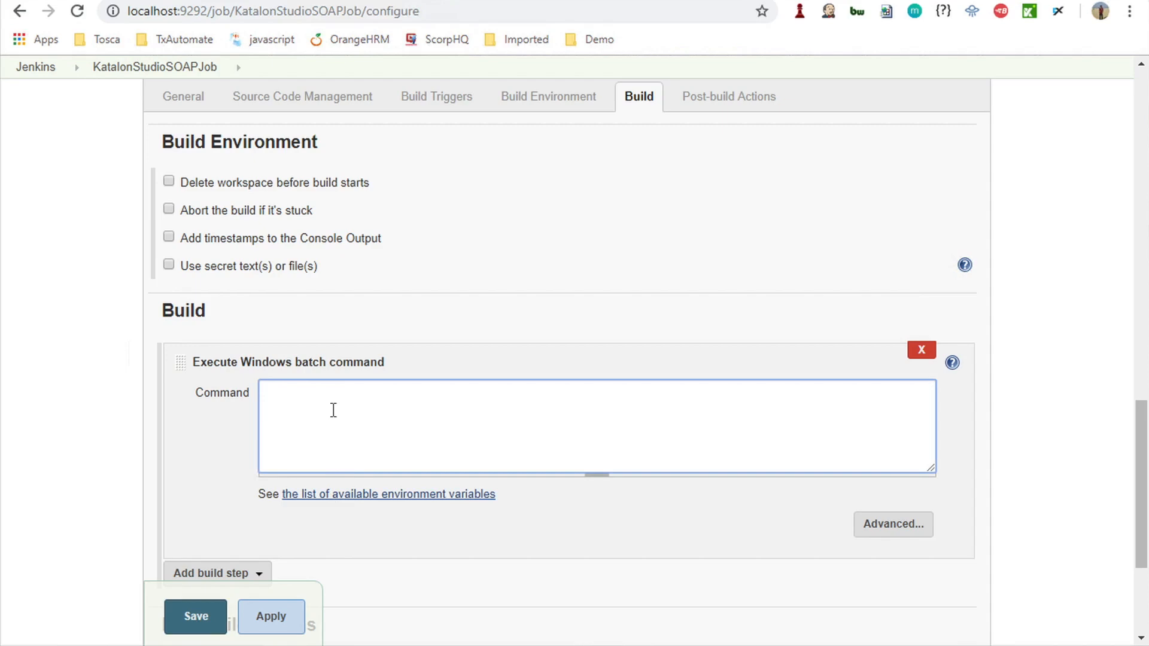
key("ctrl+v")
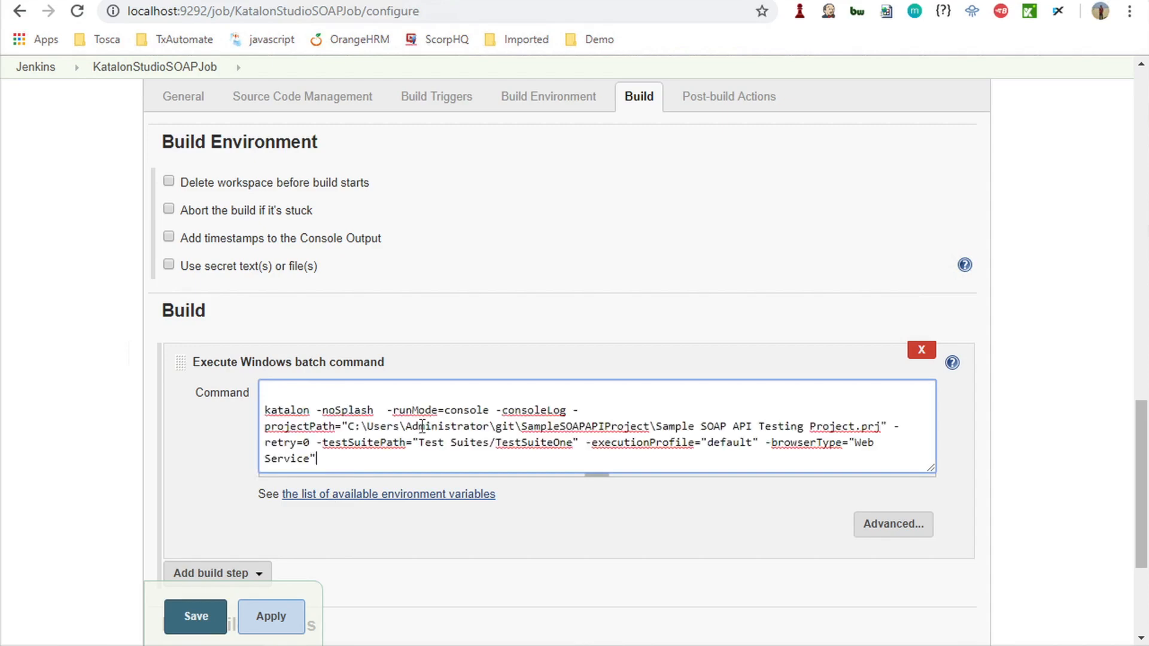
left_click_drag(347, 427, 880, 430)
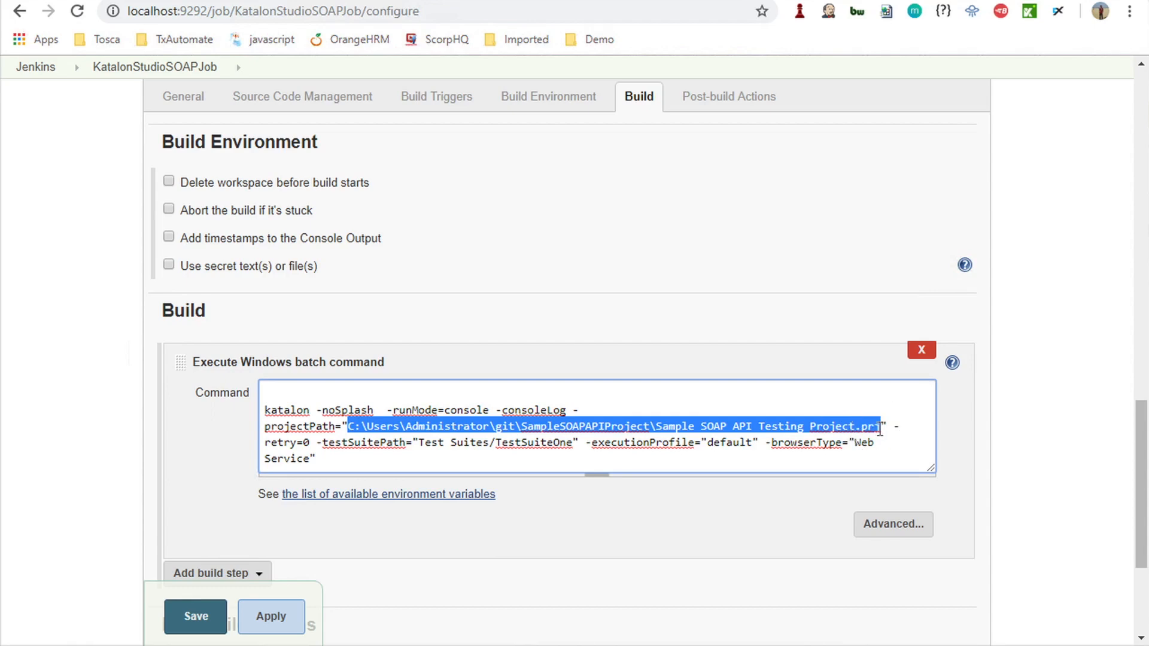
Switch to File Explorer and copy the path of the Katalon_Studio_Windows_64-5.8.6 folder in Desktop\TOOLS\KatalonStudio.
left_click(294, 395)
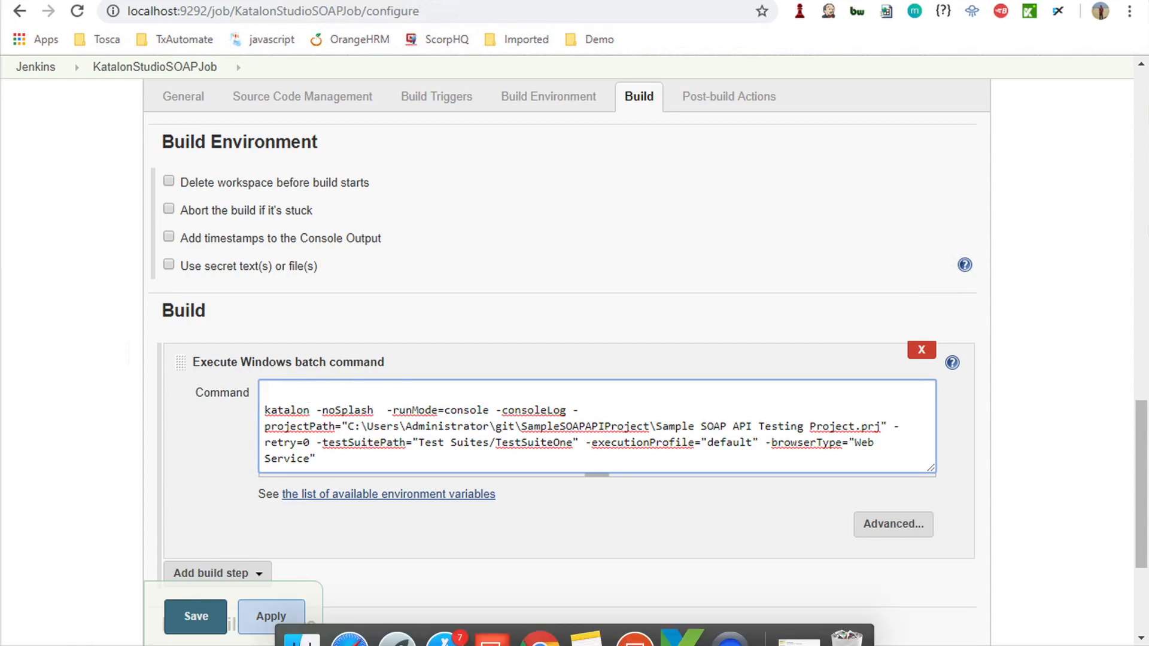
left_click(371, 644)
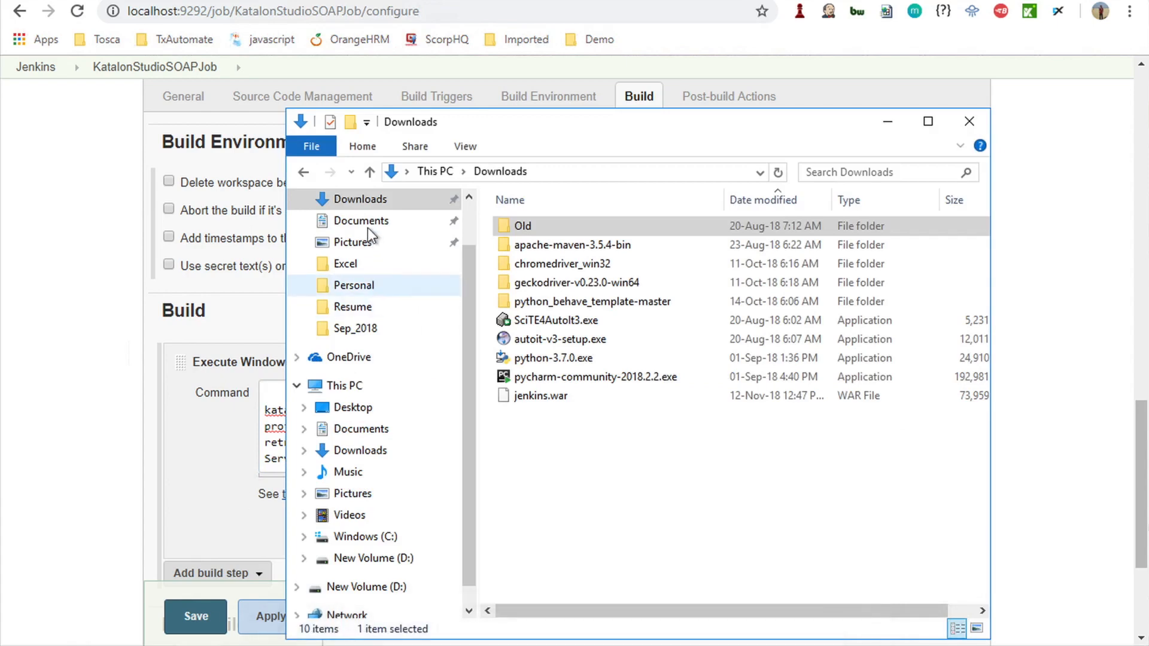
left_click(352, 409)
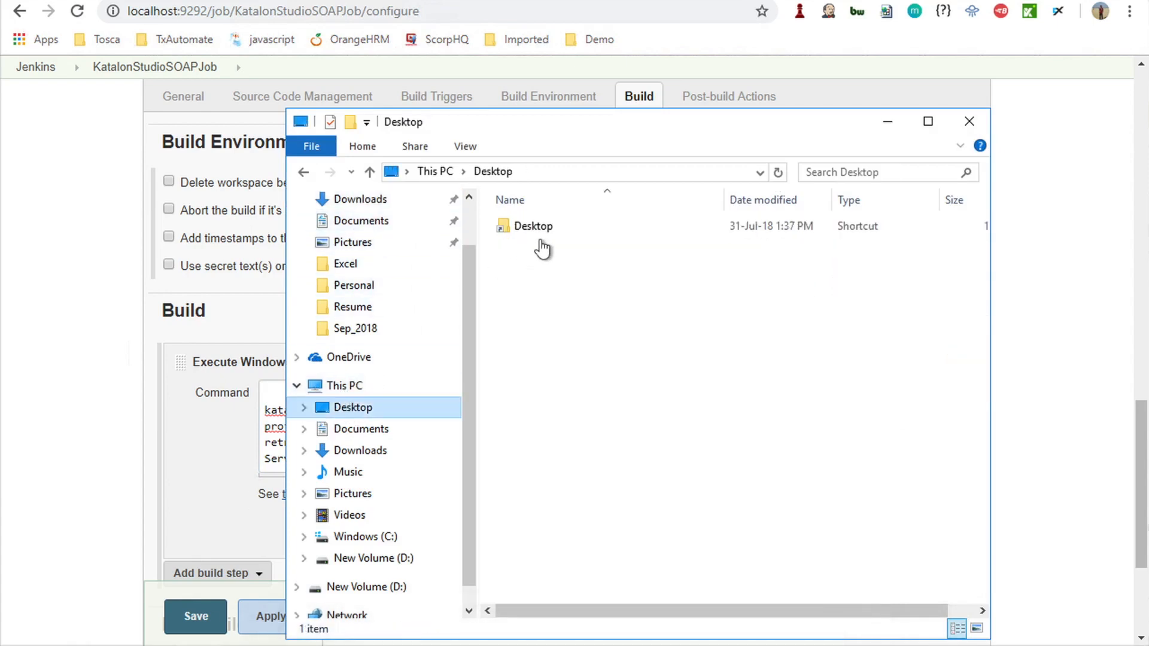
double_click(539, 229)
double_click(539, 281)
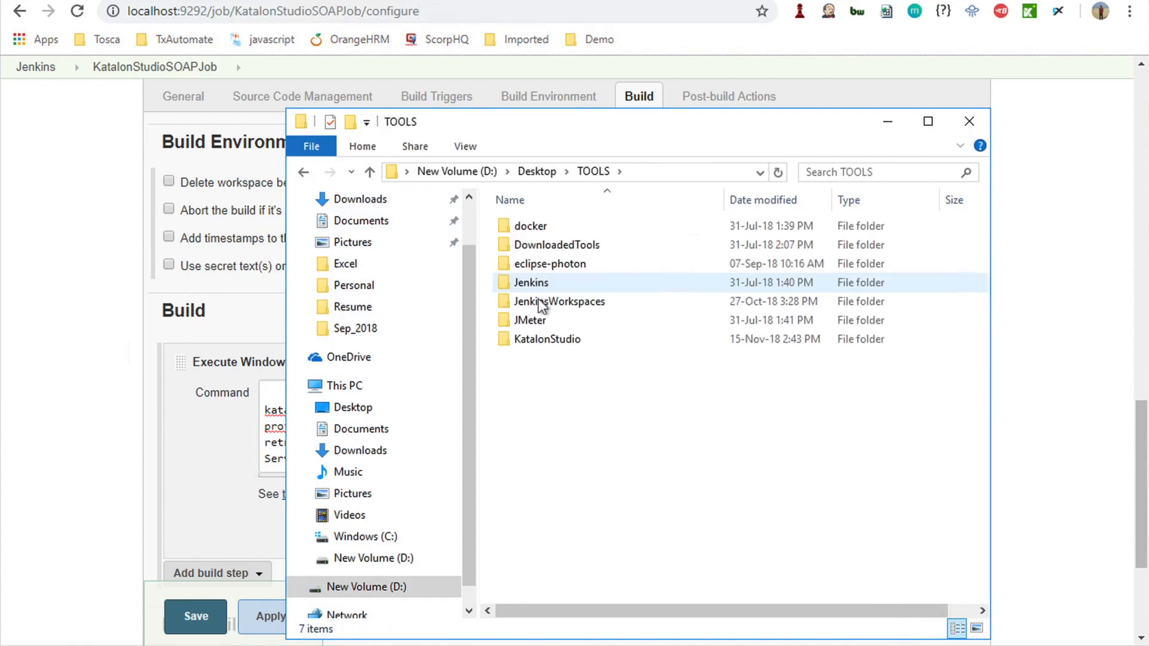
double_click(534, 339)
double_click(562, 265)
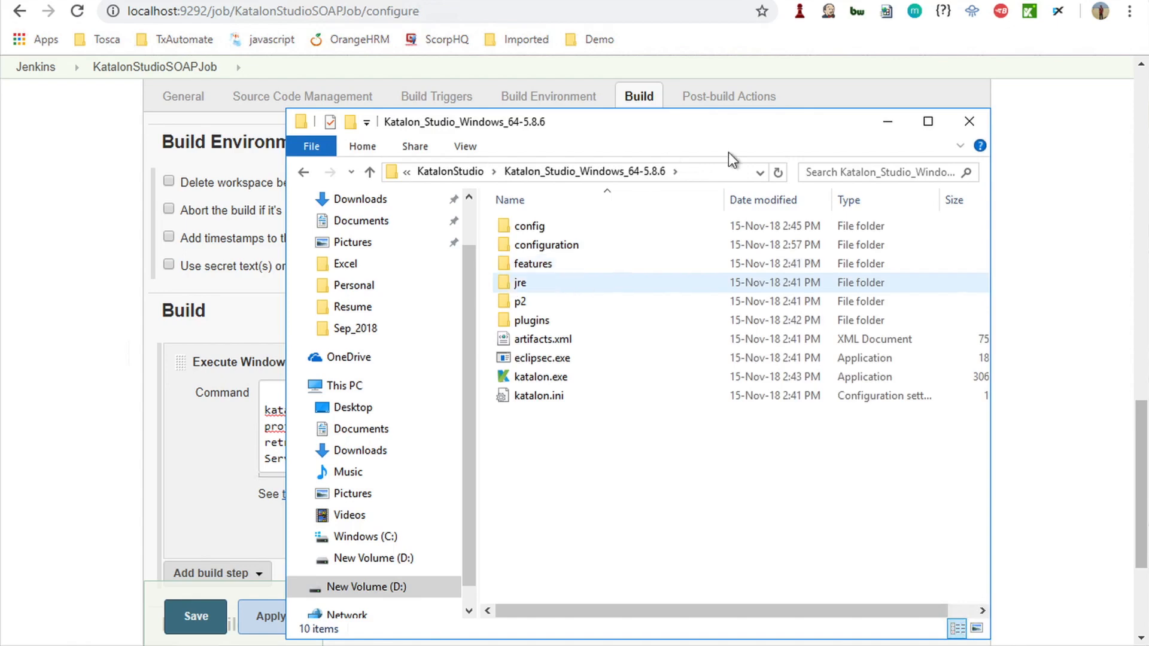
left_click(718, 168)
key("ctrl+c")
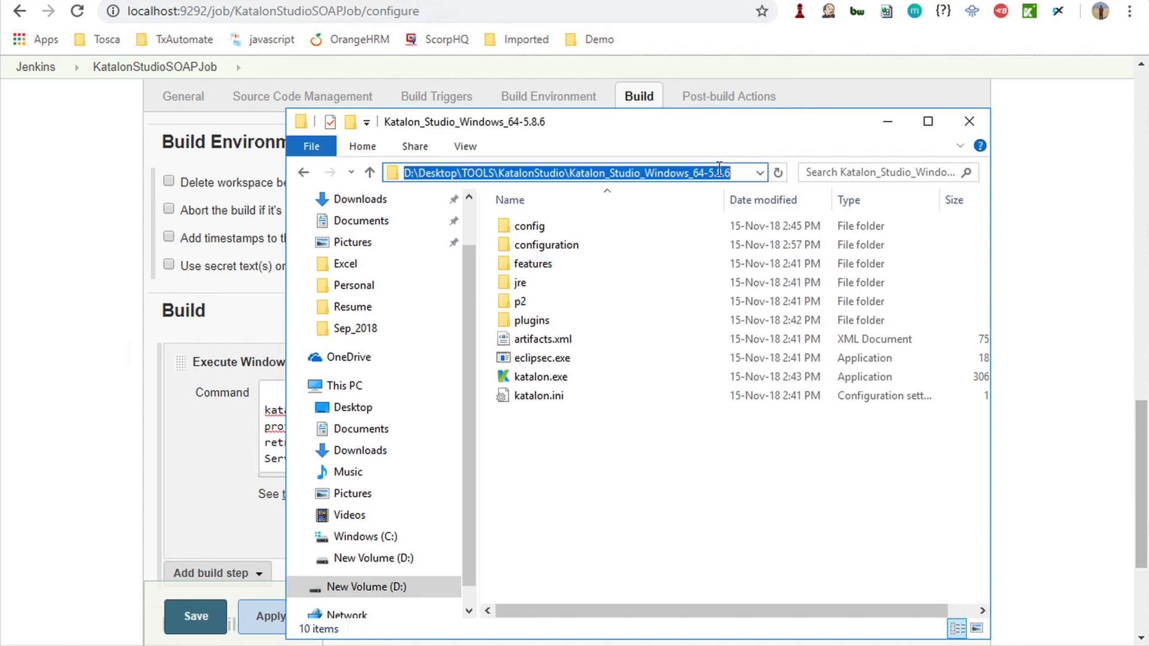
Insert the lines "d:" and "cd D:\Desktop\TOOLS\KatalonStudio\Katalon_Studio_Windows_64-5.8.6" above the katalon command in the Jenkins job and save the configuration.
left_click(271, 392)
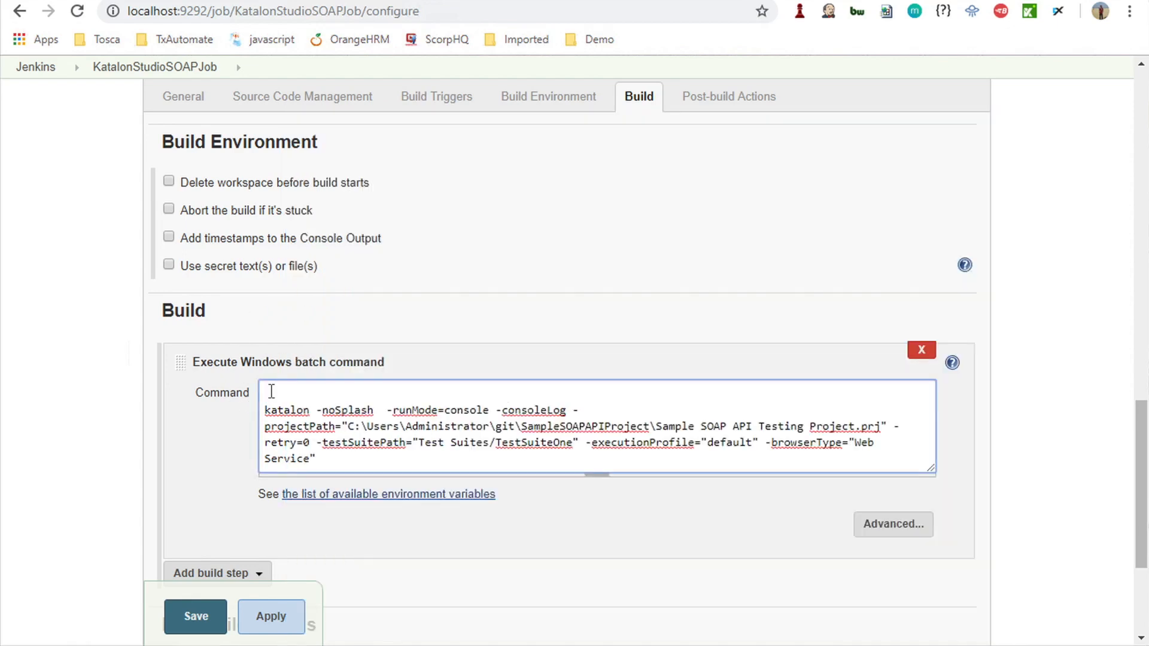
type("d:")
key("Return")
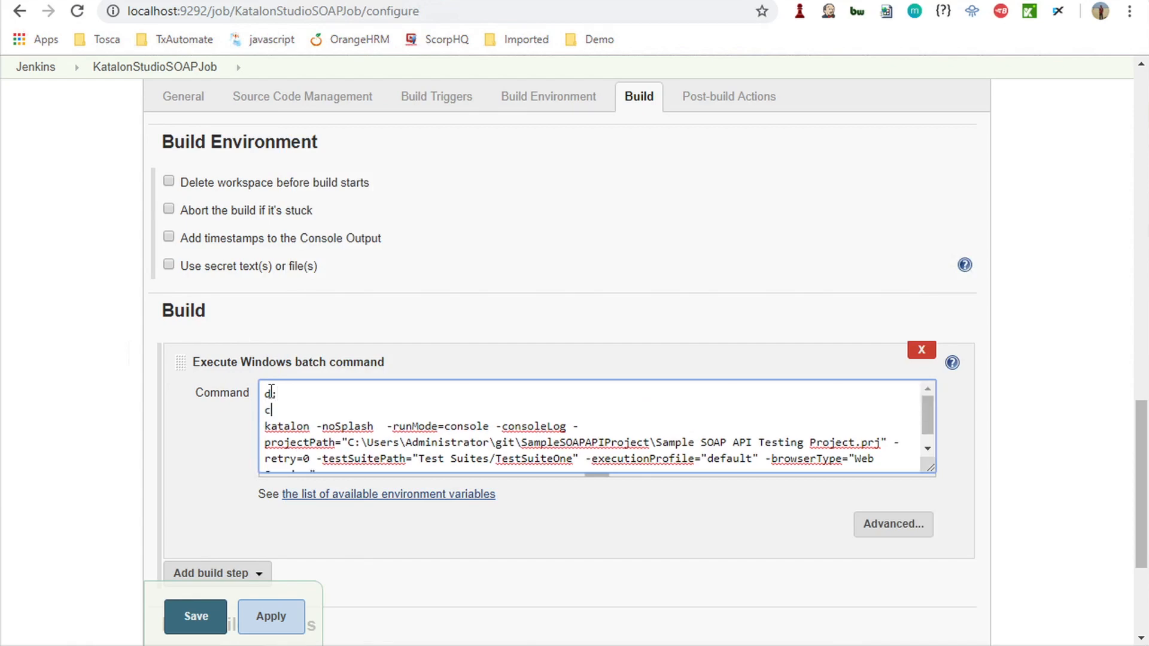
type("cd")
key("ctrl+v")
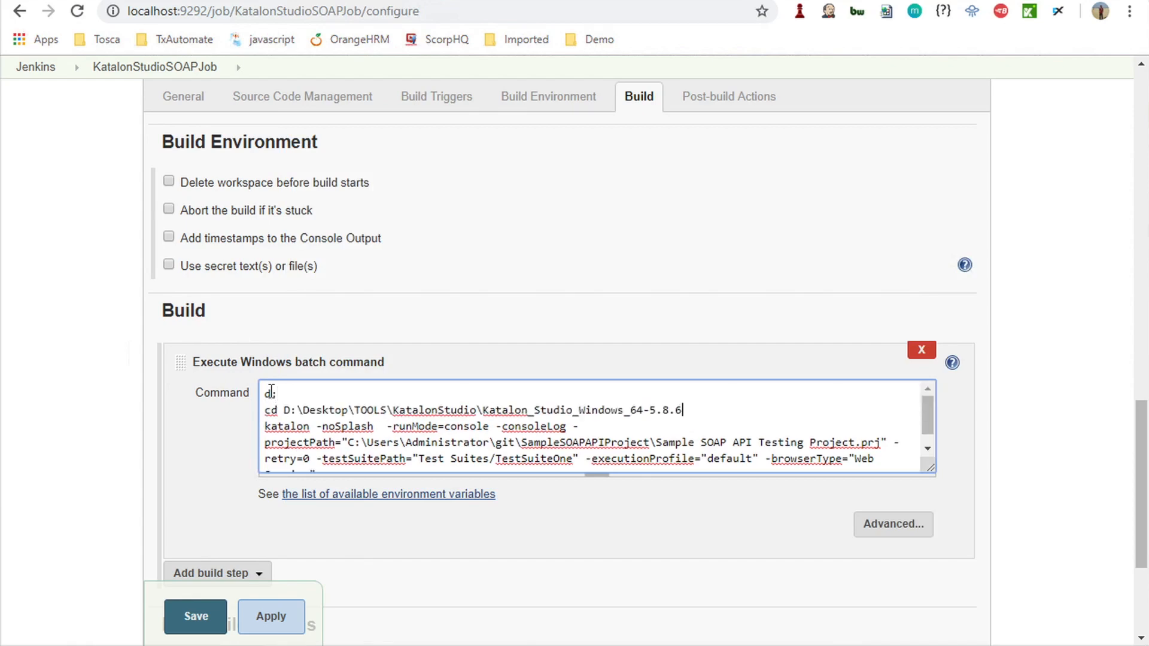
left_click_drag(285, 428, 585, 471)
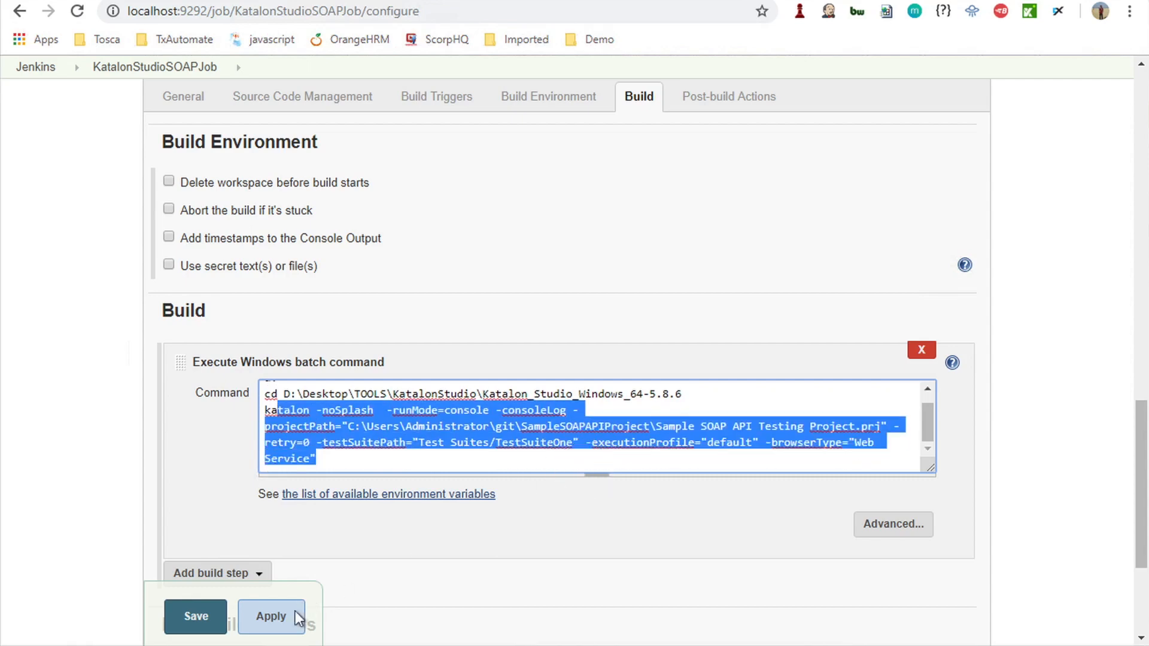
left_click(275, 620)
left_click(211, 606)
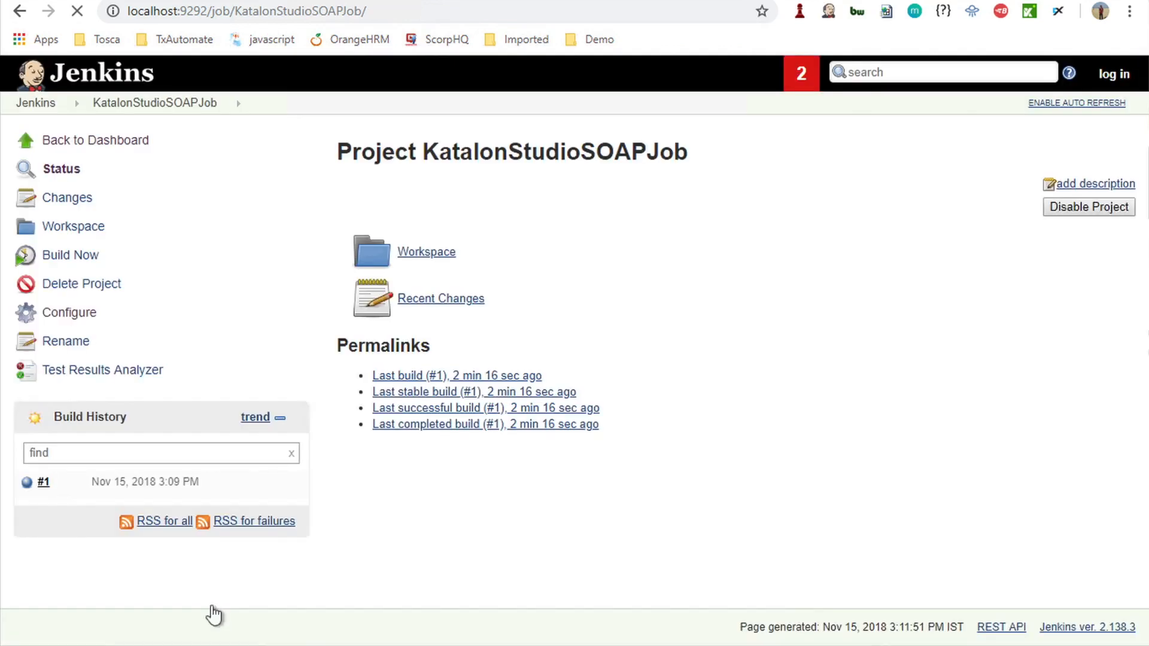
Build KatalonStudioSOAPJob, review the new build's console output from the cd command onward, and return to the project page.
left_click(62, 259)
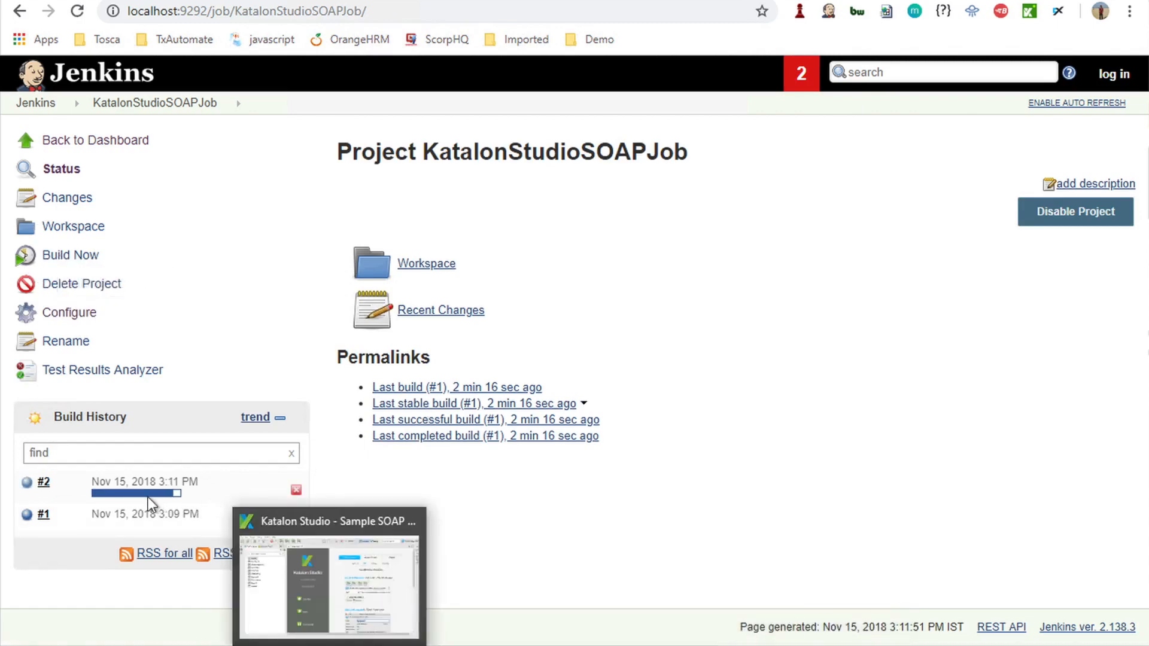
left_click(147, 501)
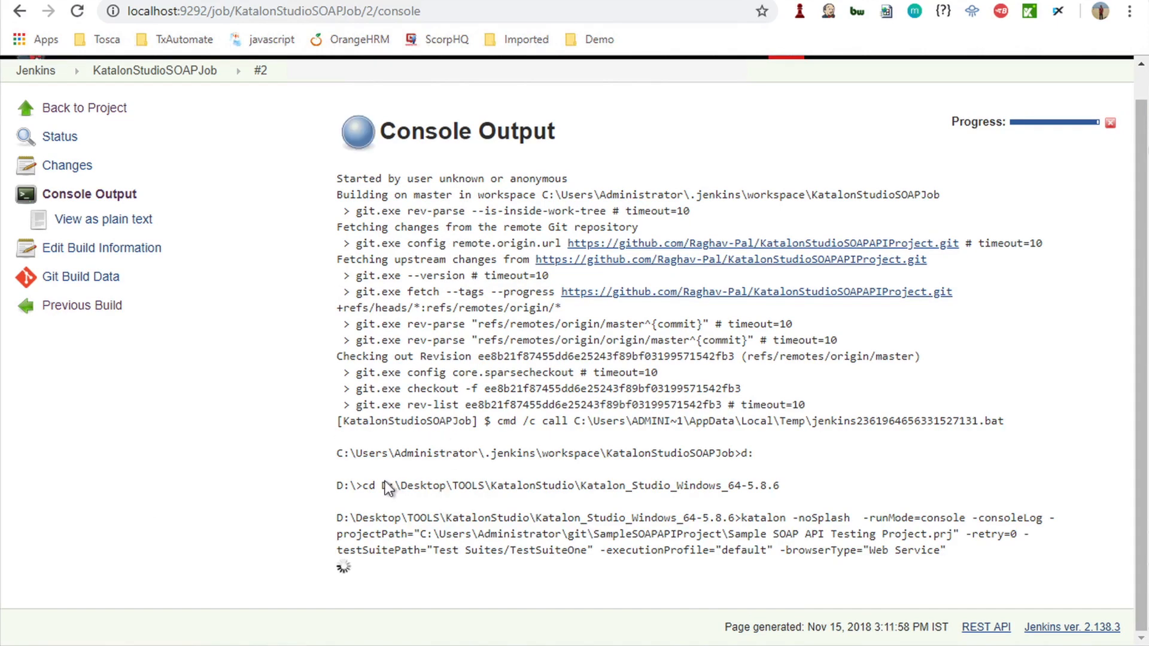
left_click_drag(371, 485, 551, 543)
left_click(614, 566)
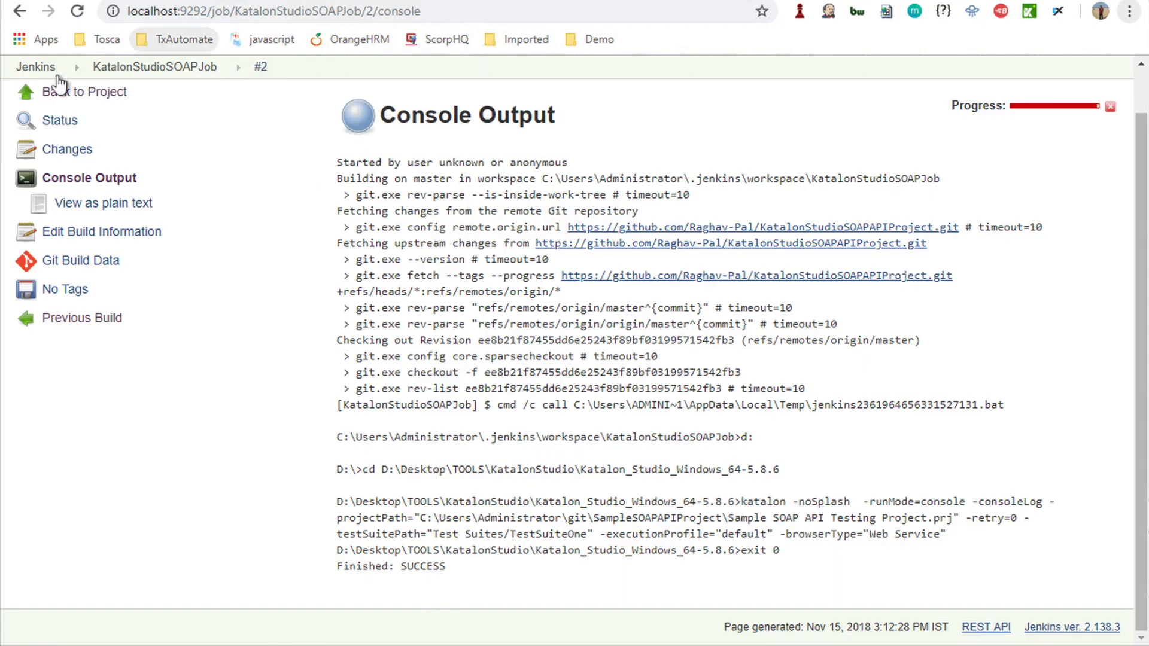
left_click(20, 10)
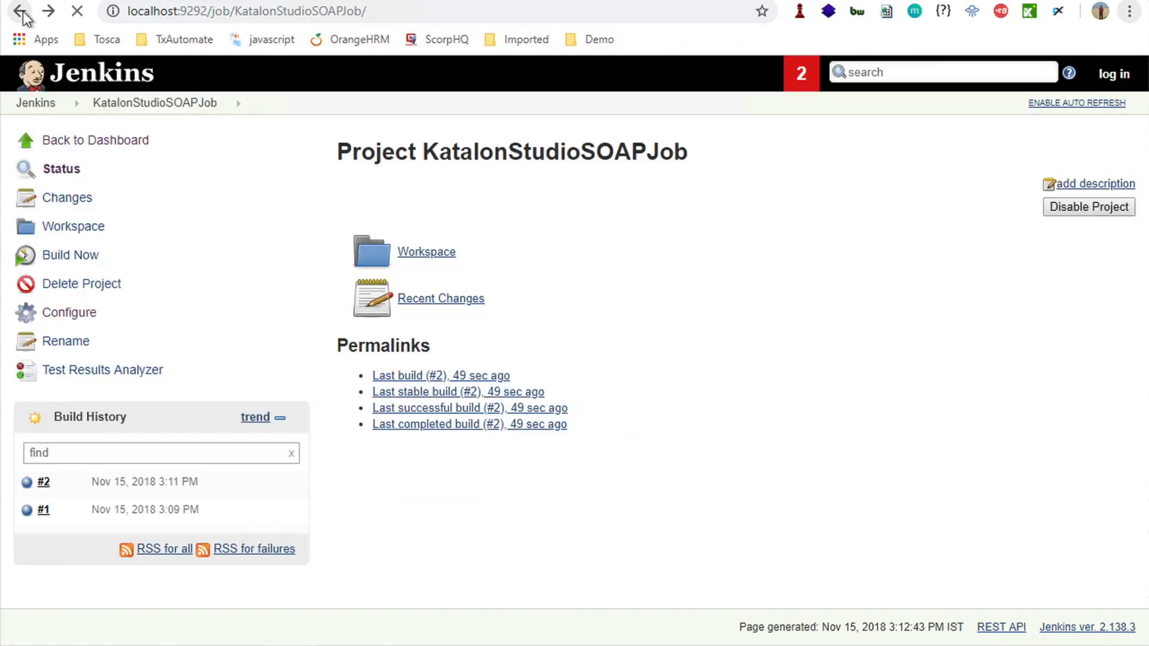